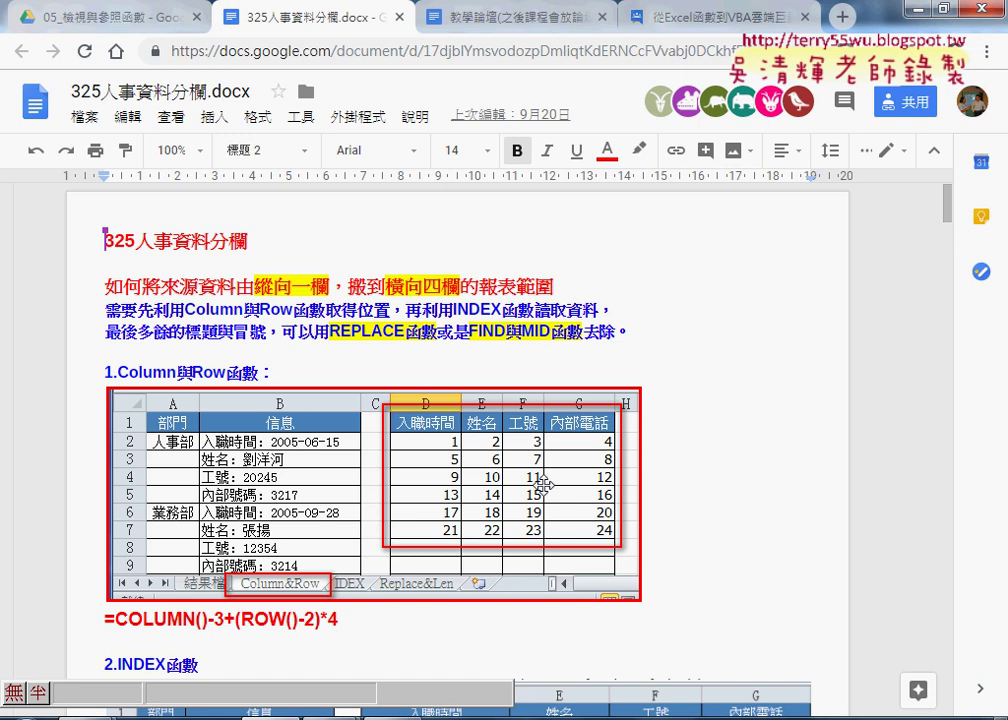
Find the inner INDEX part of the MID formula in the notes, then return to Excel
scroll(430, 380, down, 5)
scroll(152, 372, down, 3)
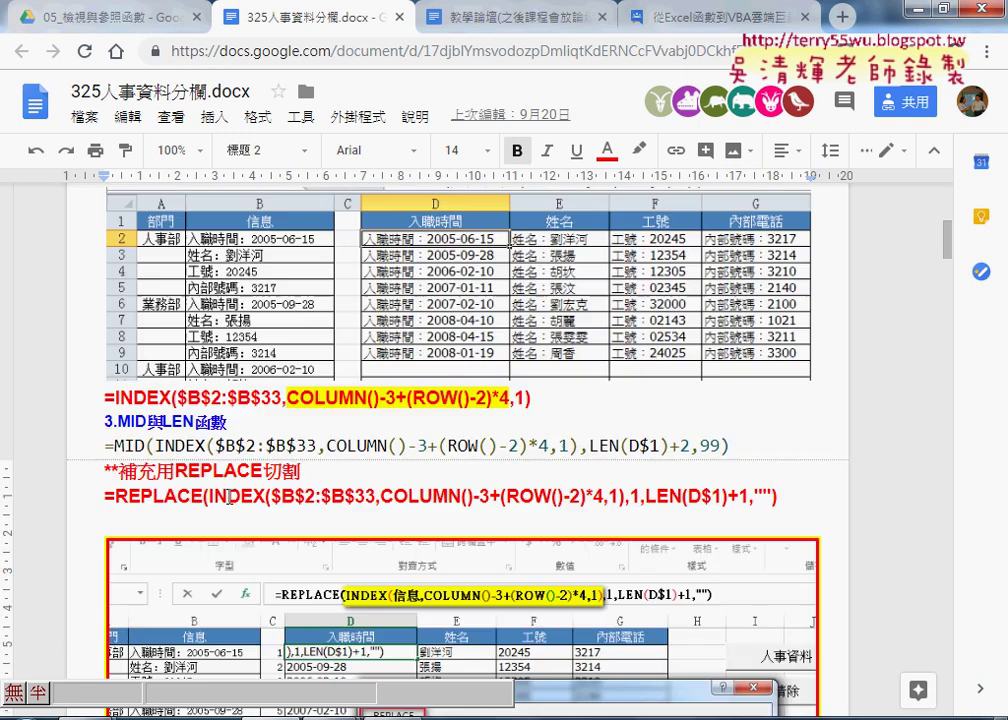
mouse_move(531, 398)
mouse_down()
mouse_move(113, 403)
mouse_move(241, 418)
mouse_up()
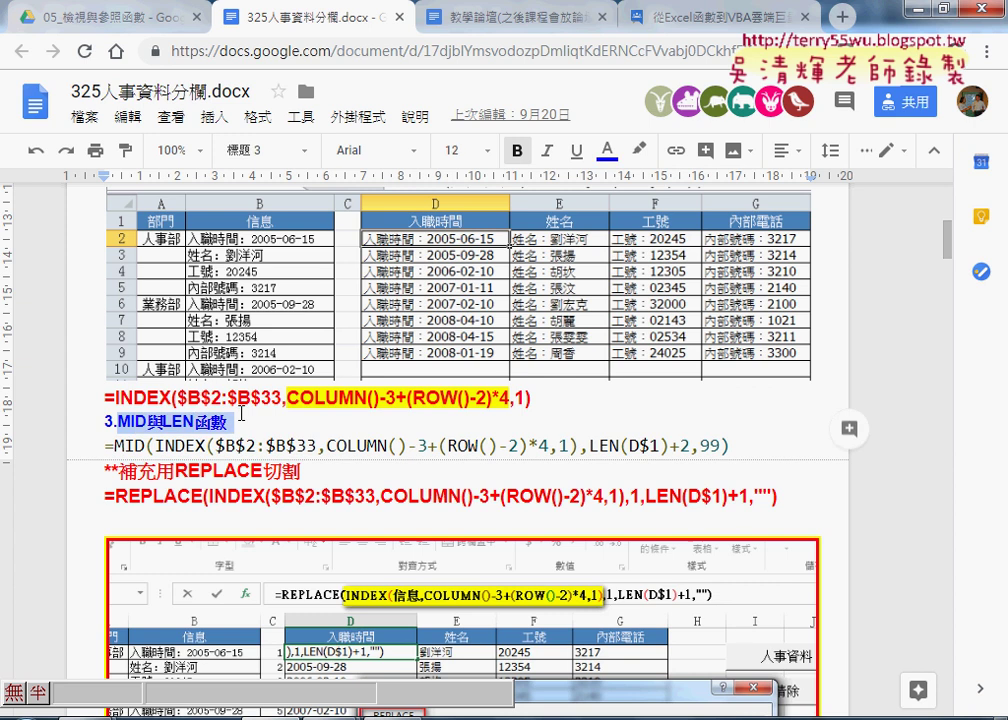
drag(155, 445, 647, 447)
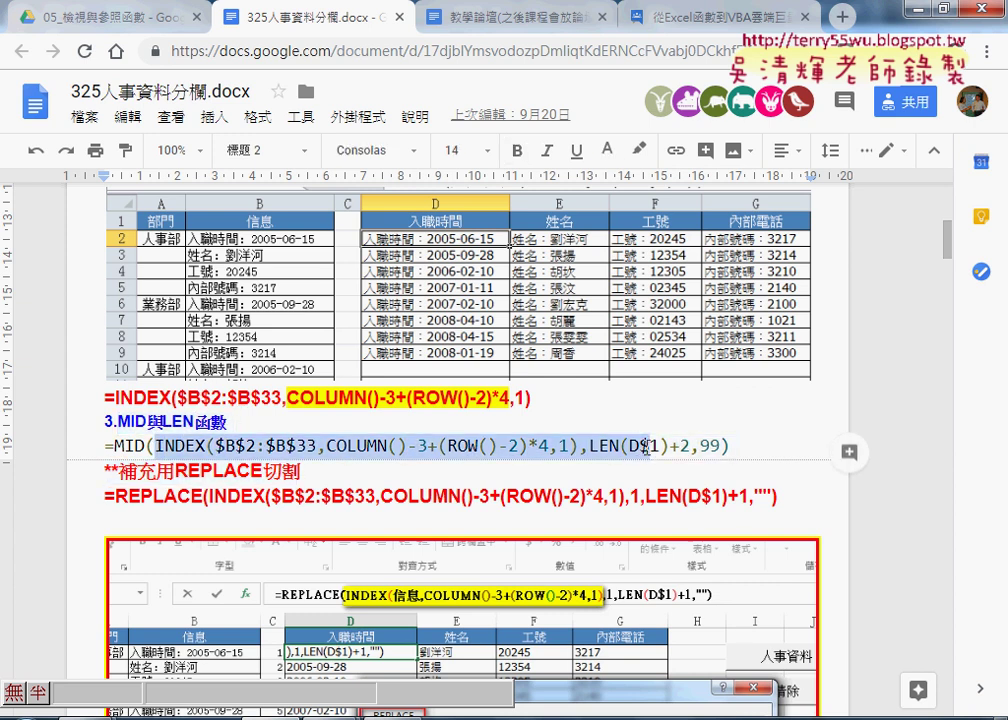
click(910, 12)
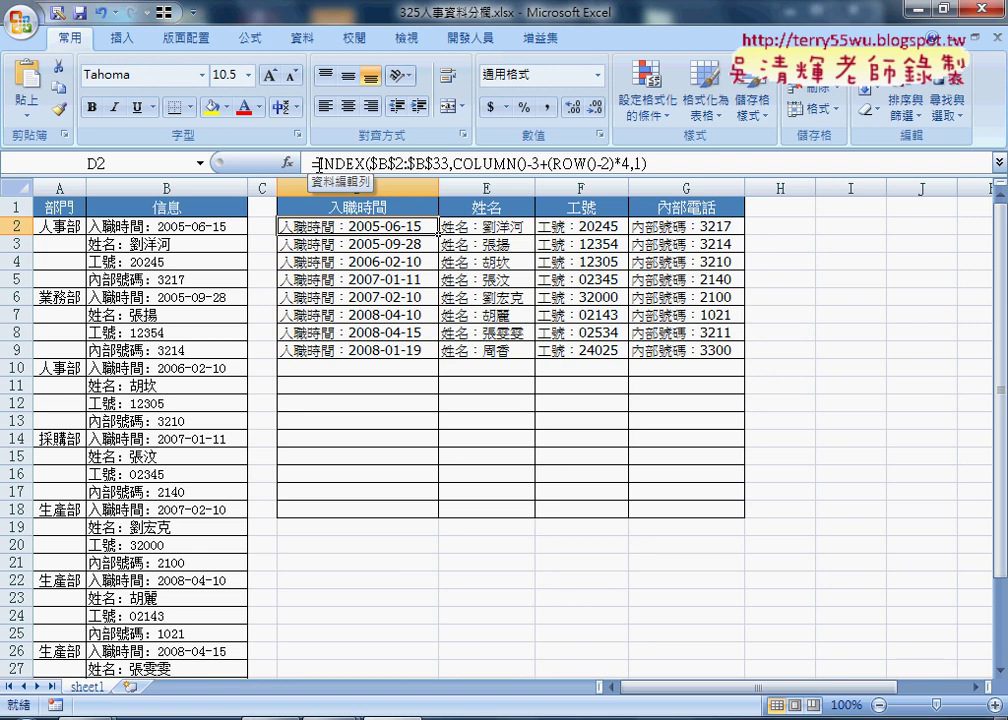
Cut the whole INDEX formula out of D2 via the formula bar
drag(313, 162, 662, 162)
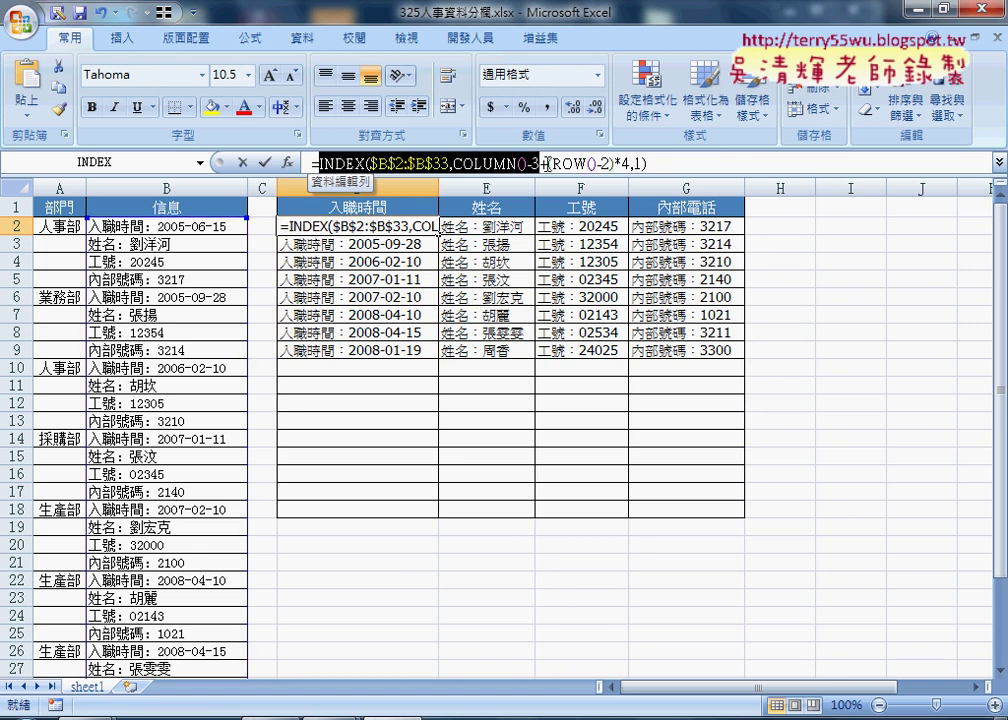
right_click(600, 164)
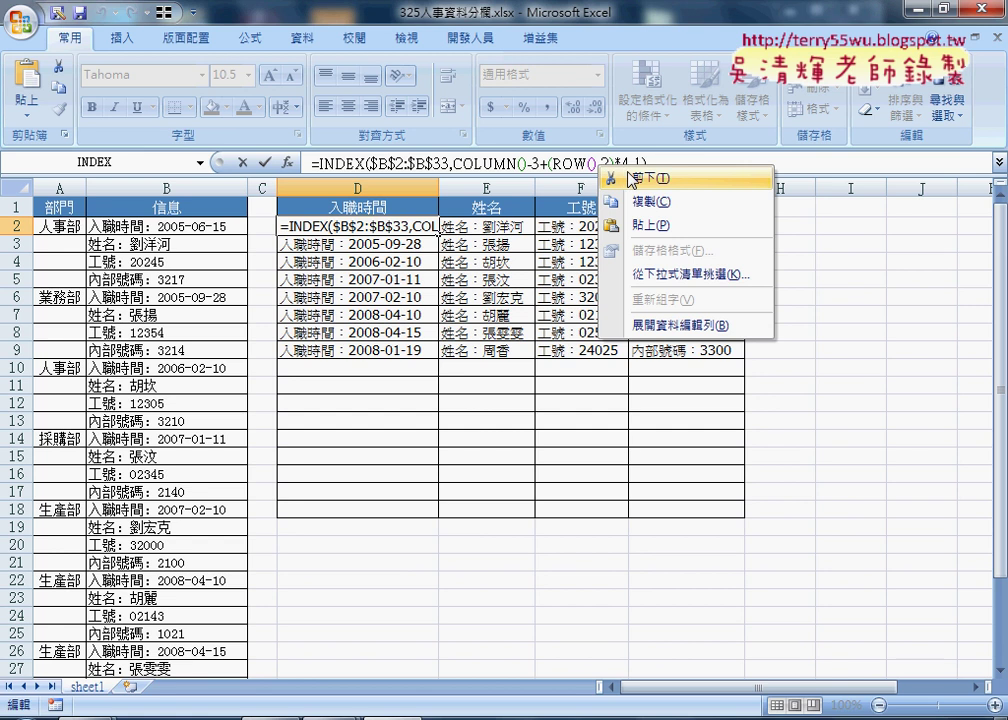
click(632, 178)
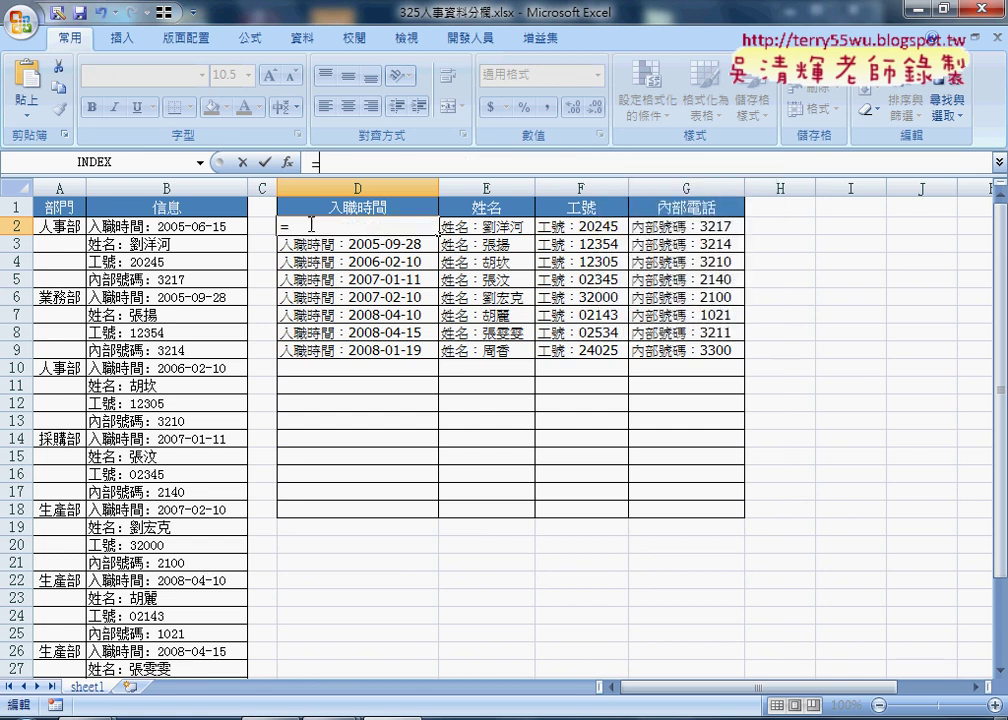
Insert a function into D2, choosing MID from the 文字 (Text) category
click(287, 162)
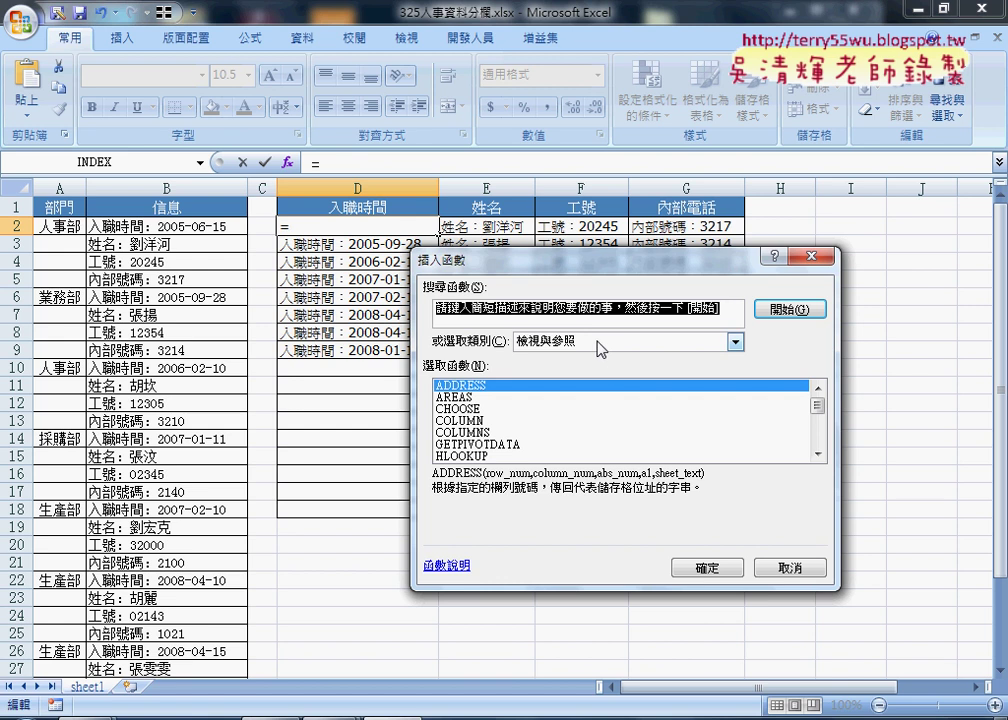
click(601, 348)
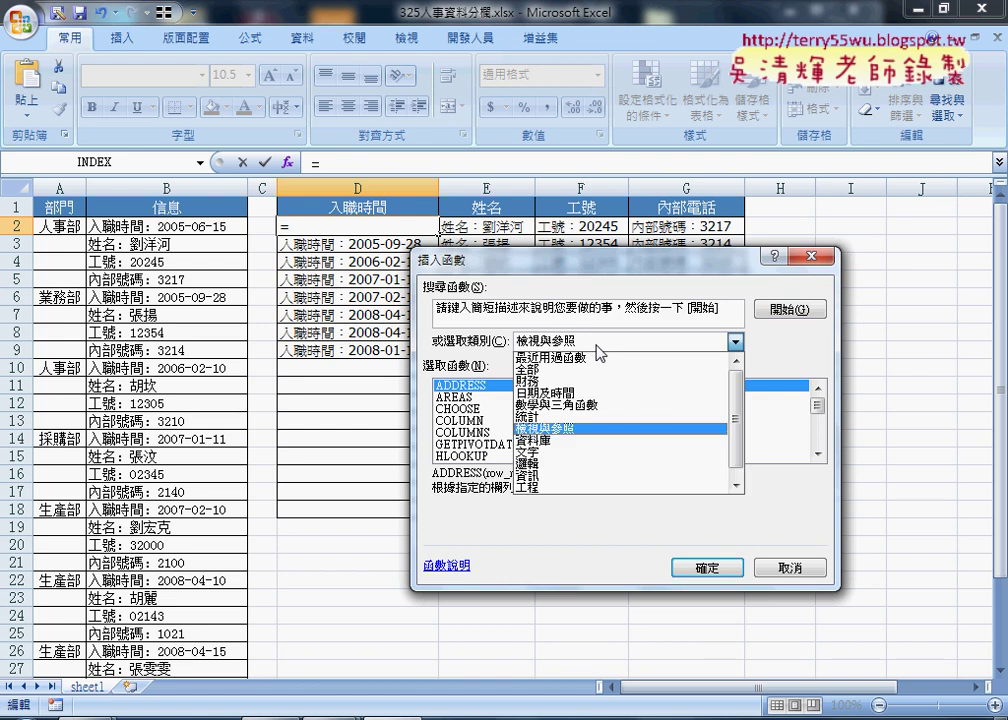
click(598, 455)
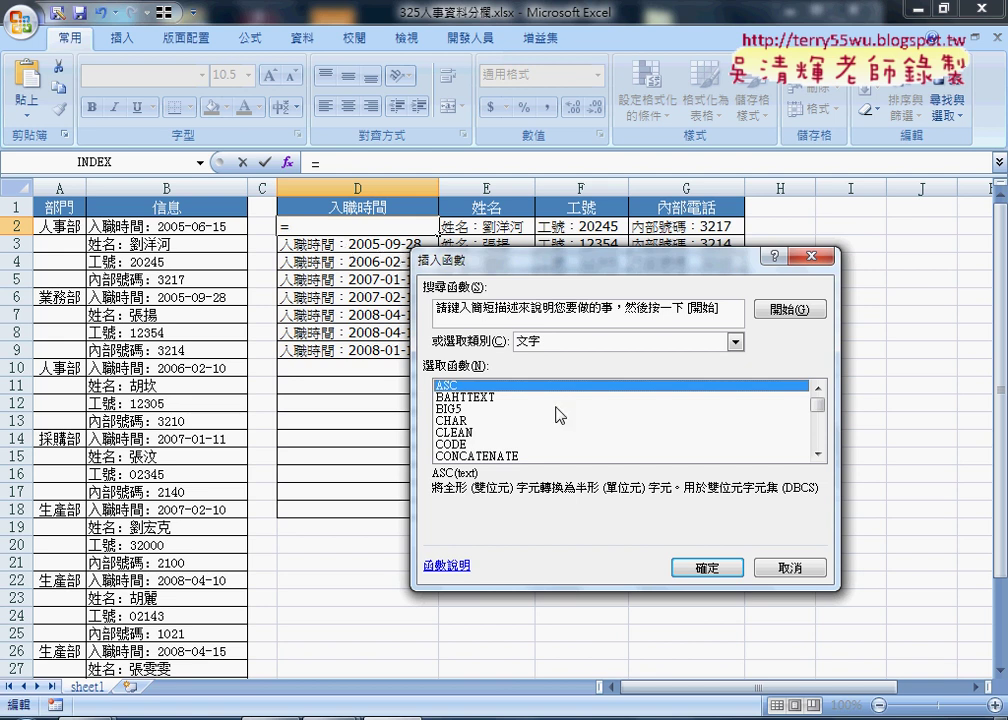
click(818, 418)
scroll(818, 423, down, 3)
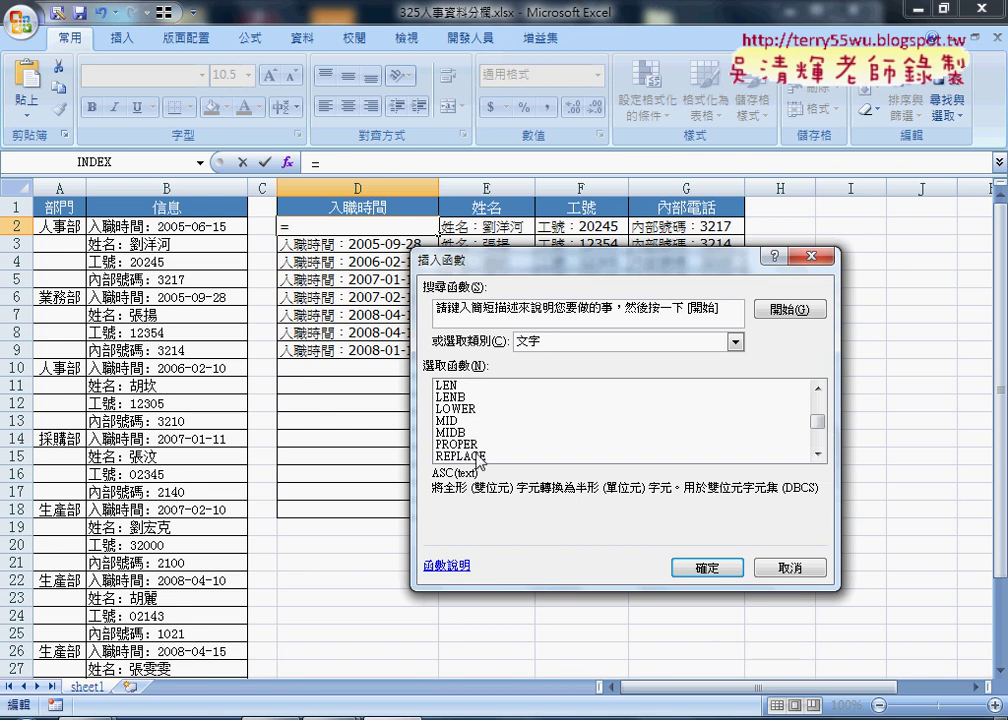
click(461, 424)
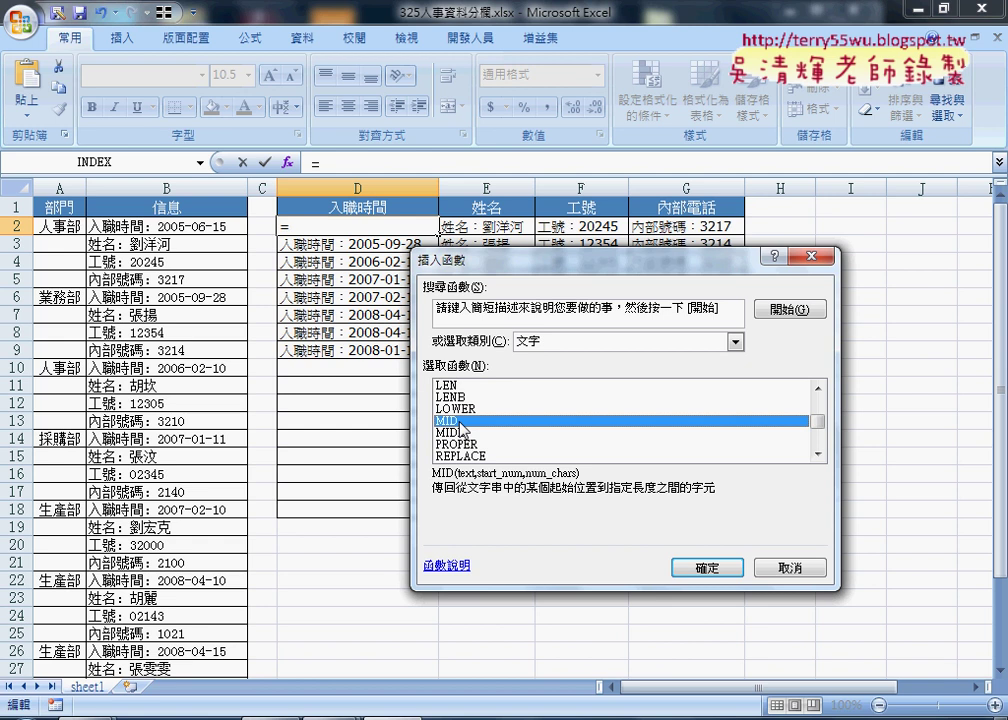
Paste the INDEX formula as MID's Text argument
click(709, 568)
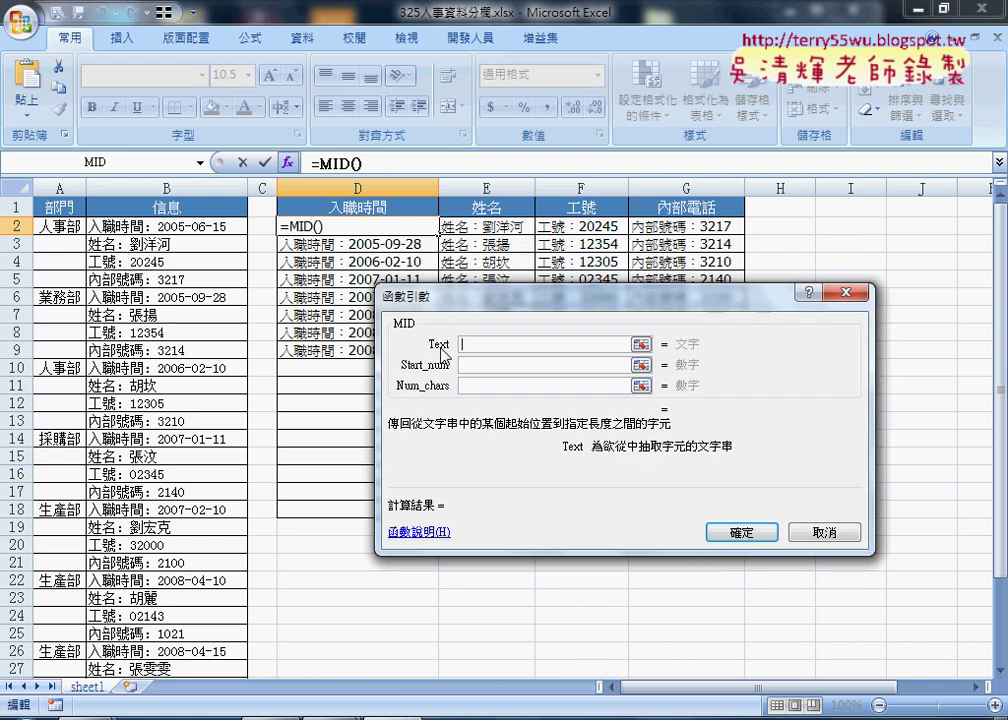
right_click(503, 344)
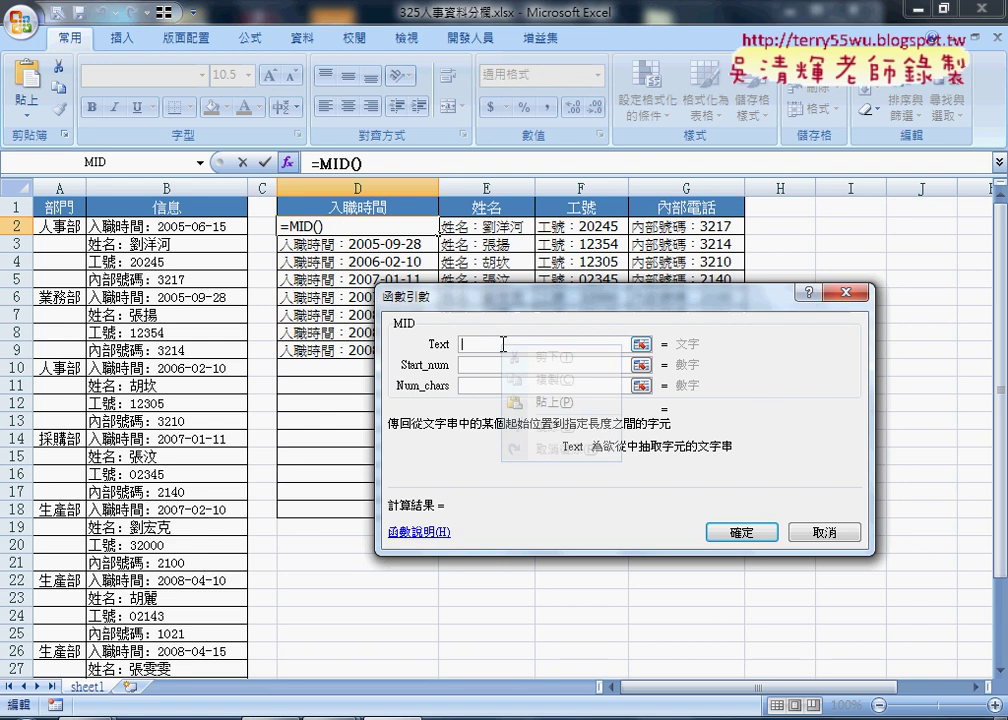
click(572, 401)
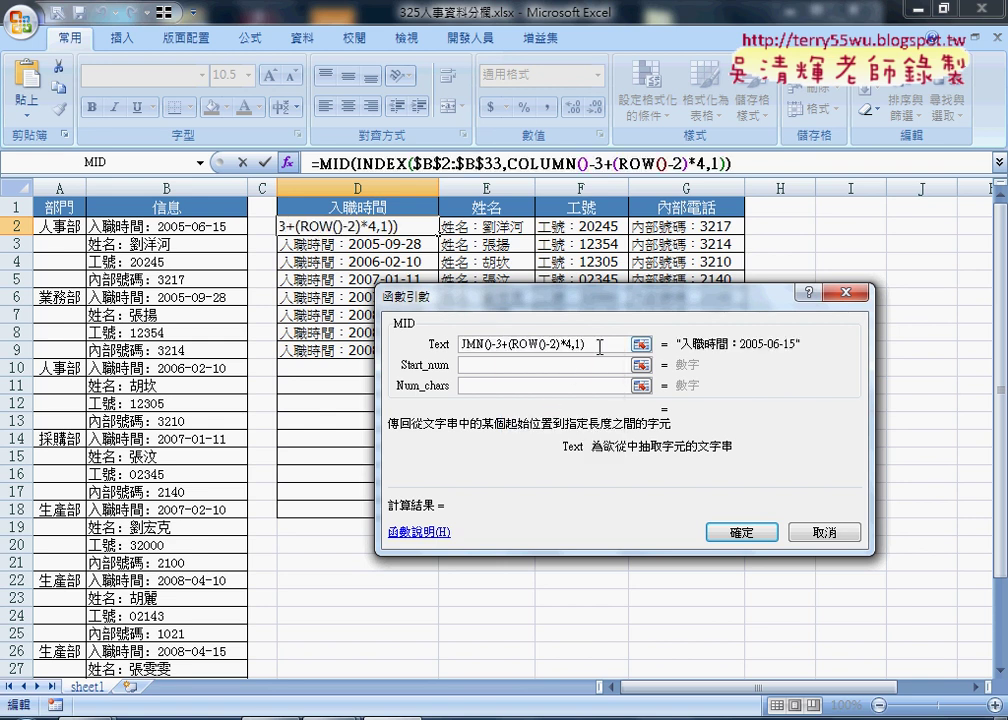
key(shift+Home)
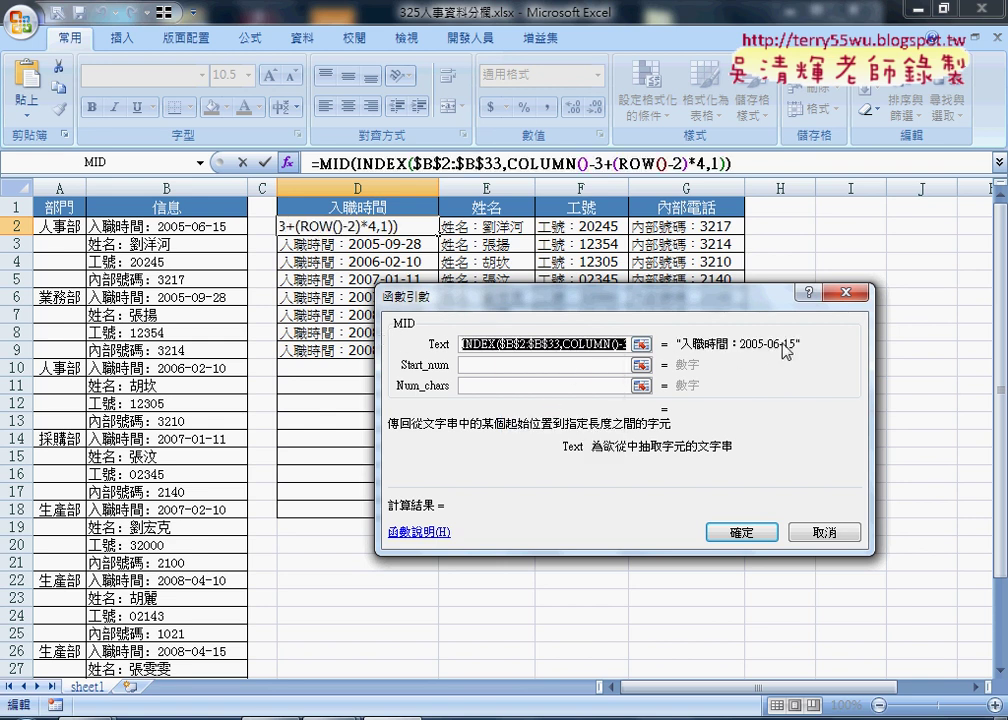
Enter len(D1)+2 as MID's Start_num, picking D1 from the sheet
click(509, 366)
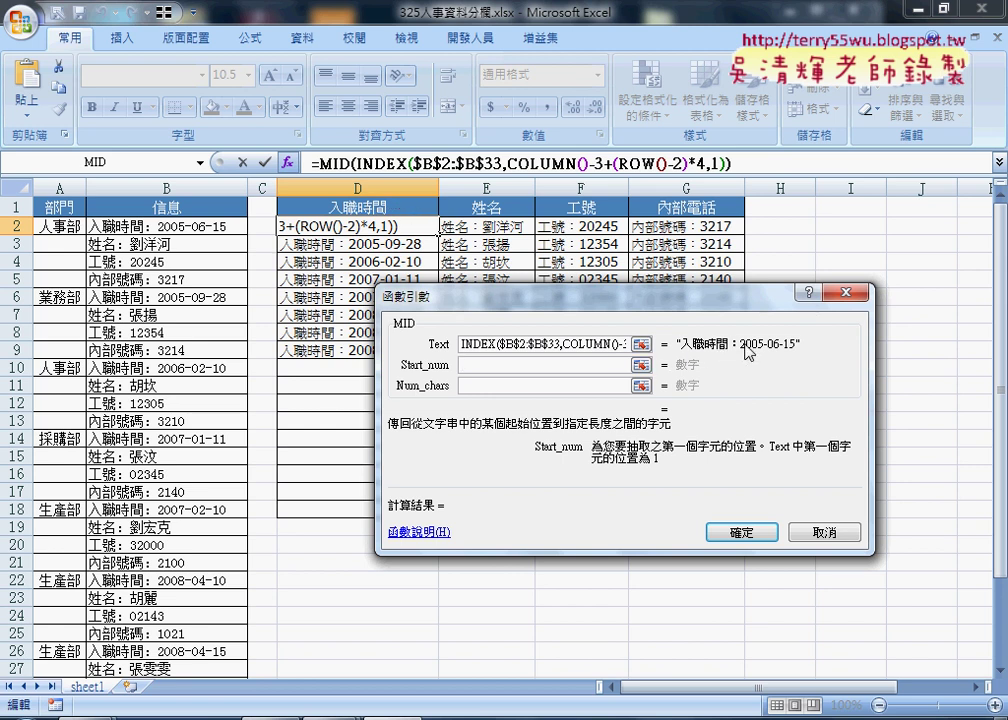
click(519, 364)
text(1)
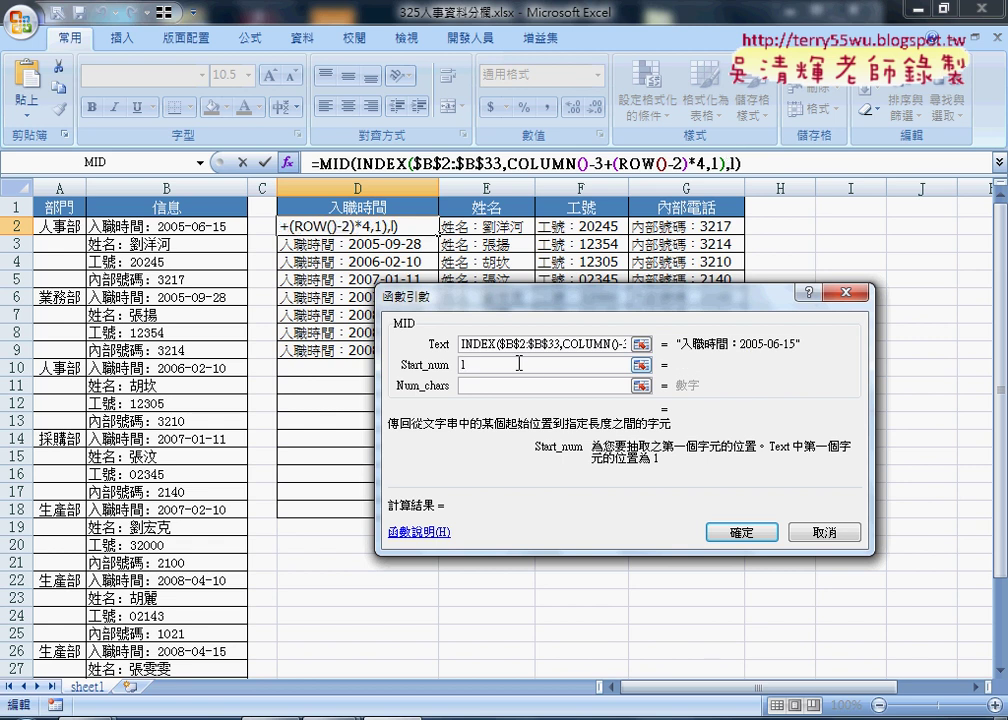
text(en)
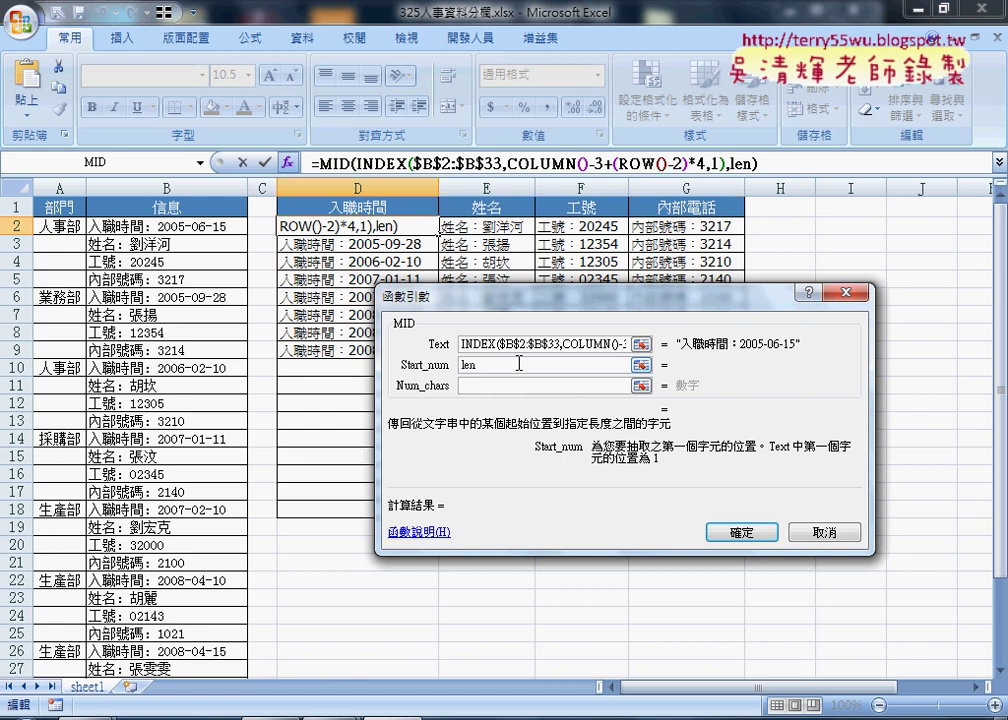
text(()
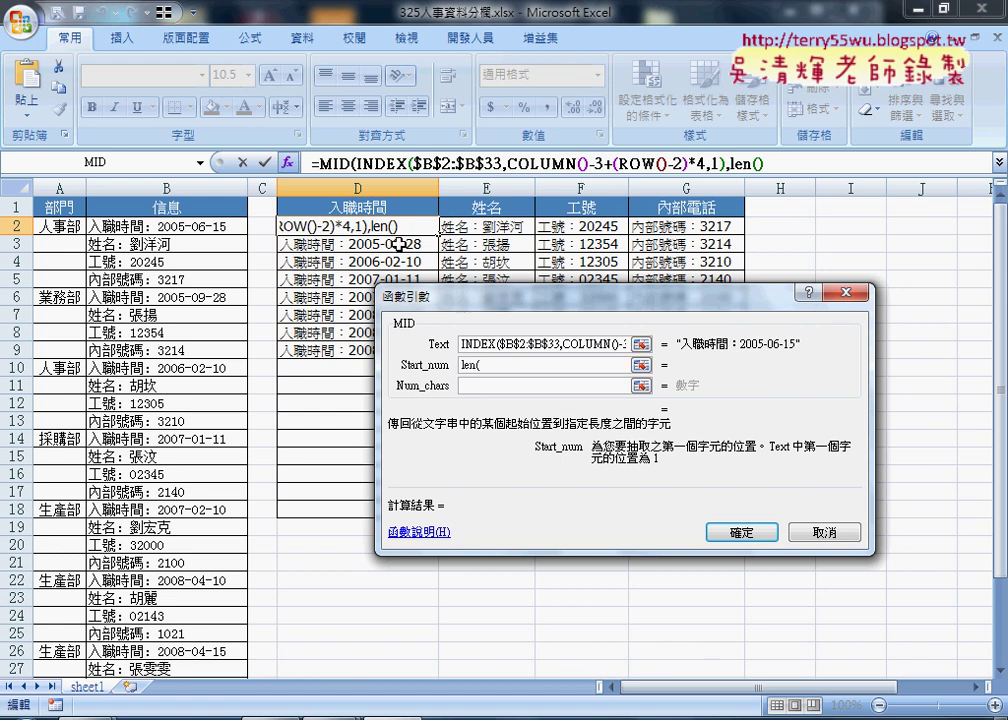
click(377, 207)
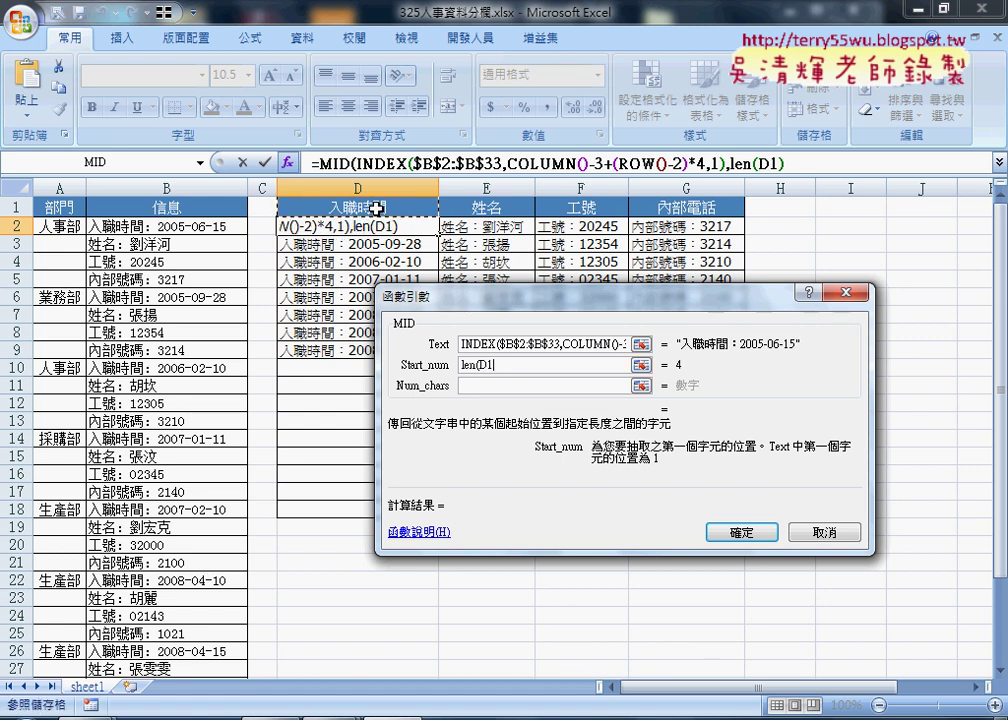
text())
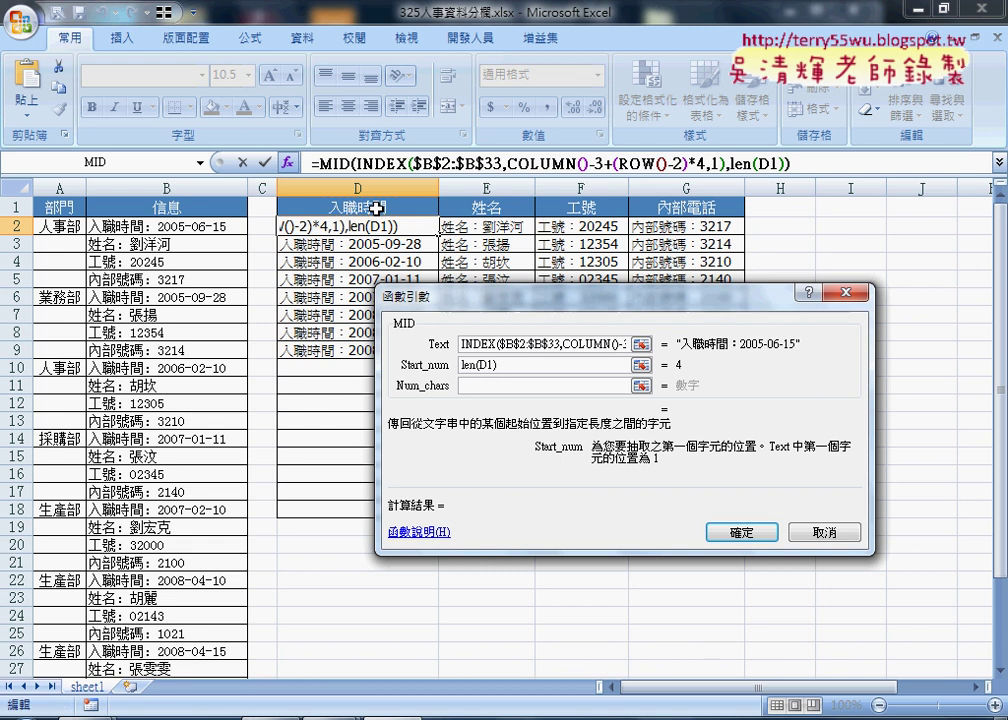
text(+)
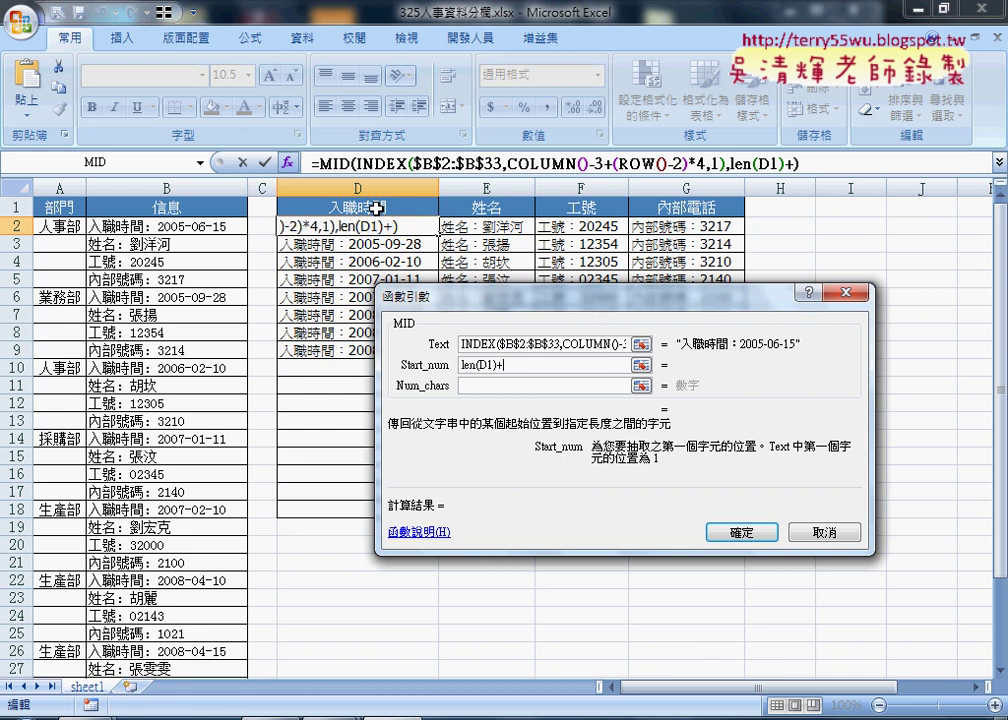
text(2)
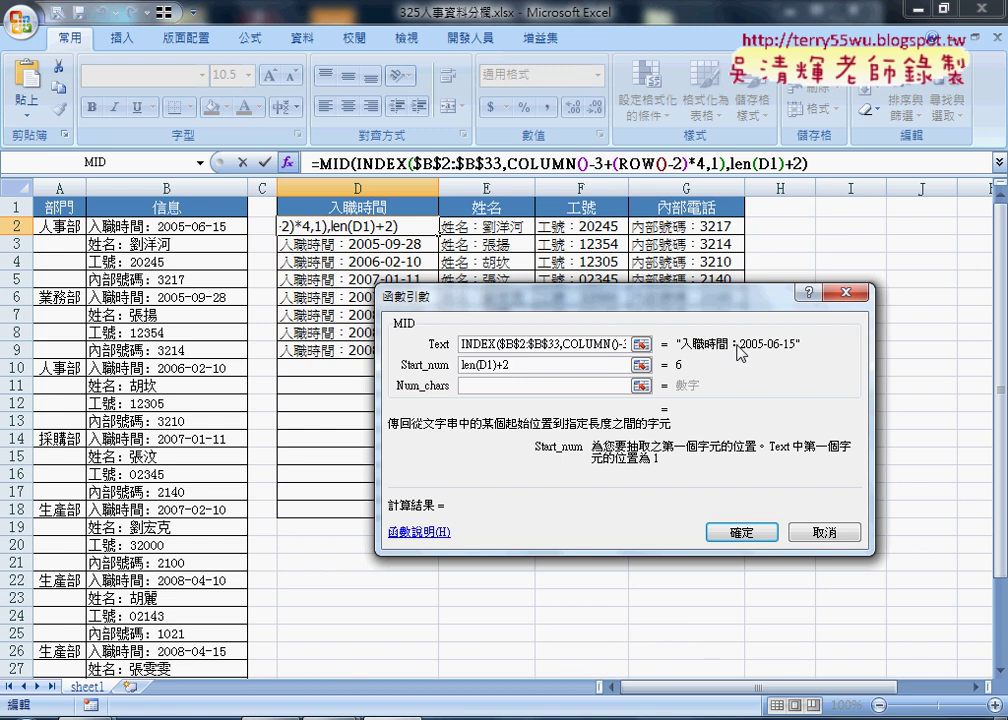
Enter 99 as the MID Num_chars argument
click(508, 387)
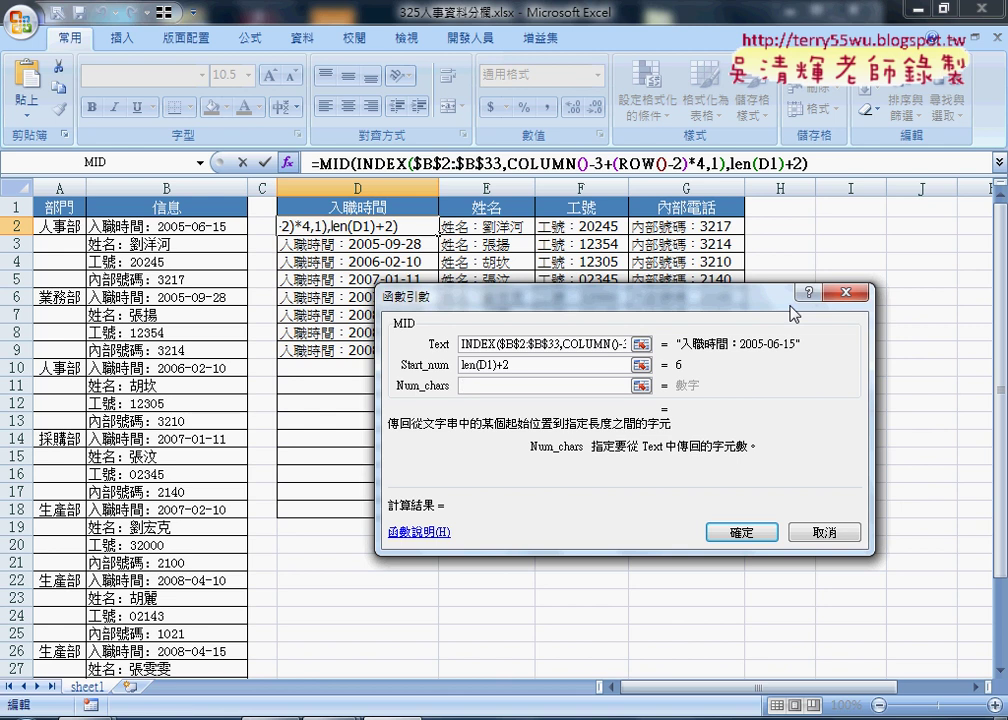
text(9)
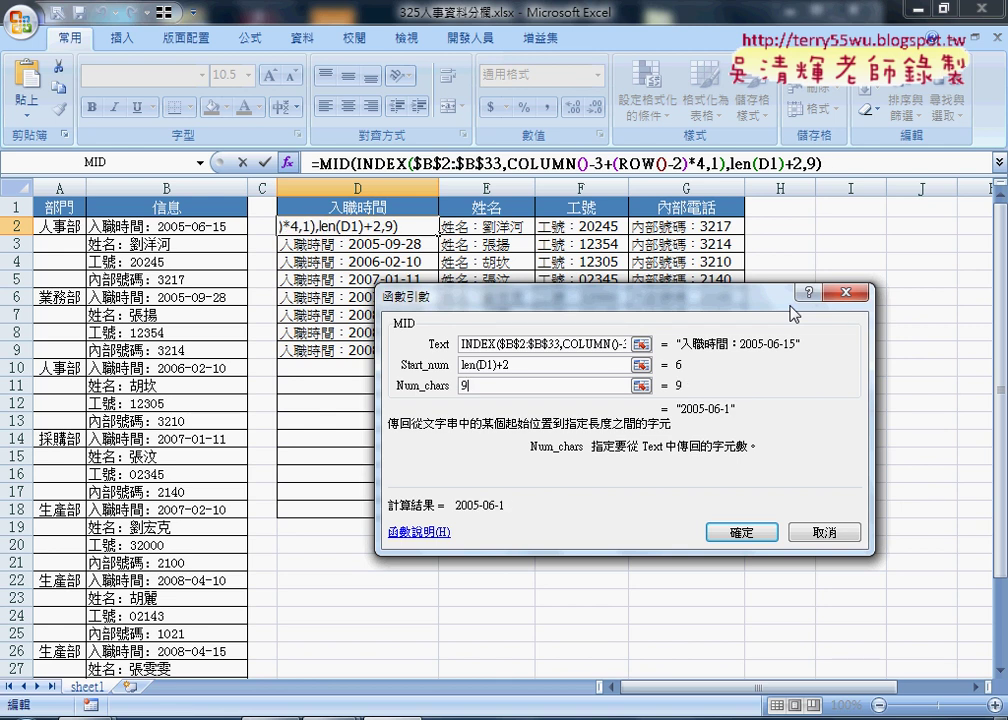
text(9)
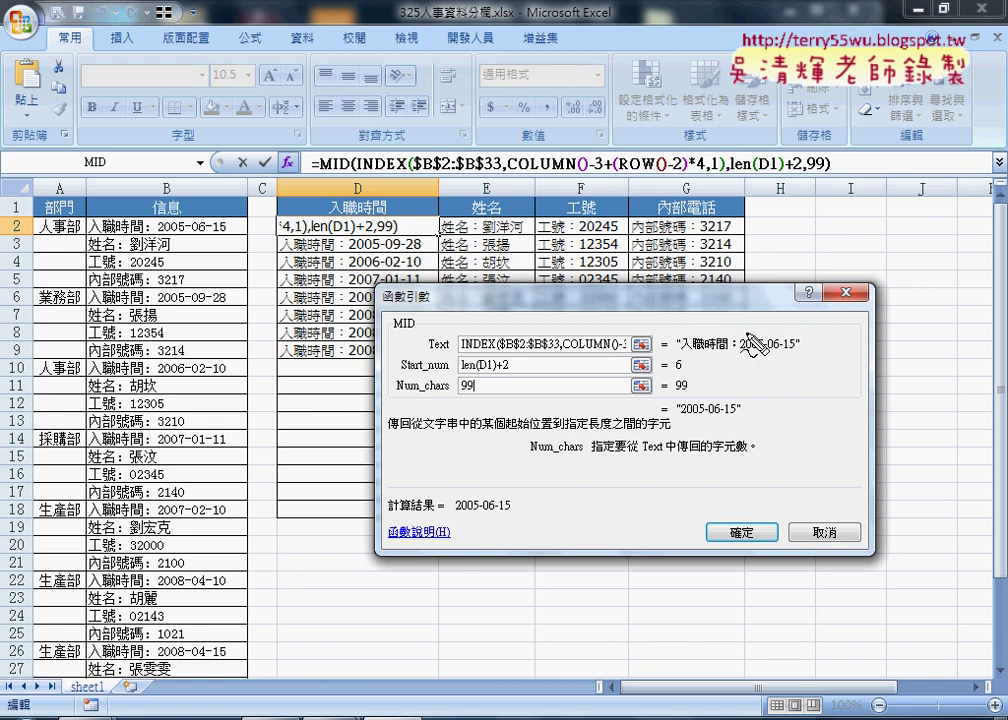
mouse_move(740, 330)
mouse_down()
mouse_move(741, 354)
mouse_move(718, 397)
mouse_move(741, 392)
mouse_up()
drag(680, 420, 748, 417)
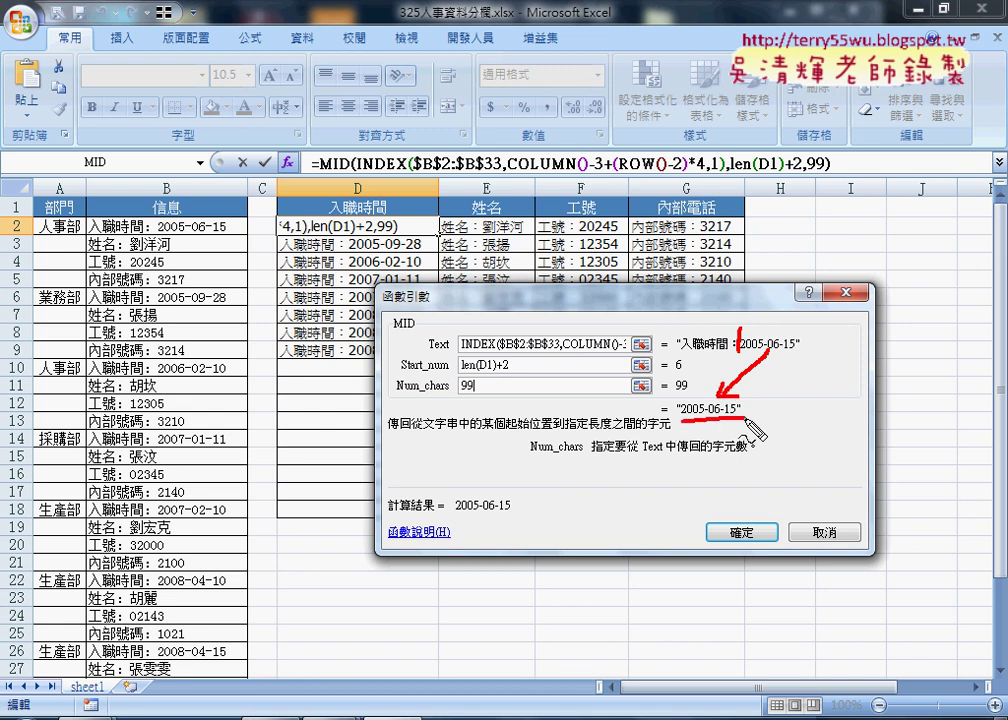
drag(492, 377, 476, 397)
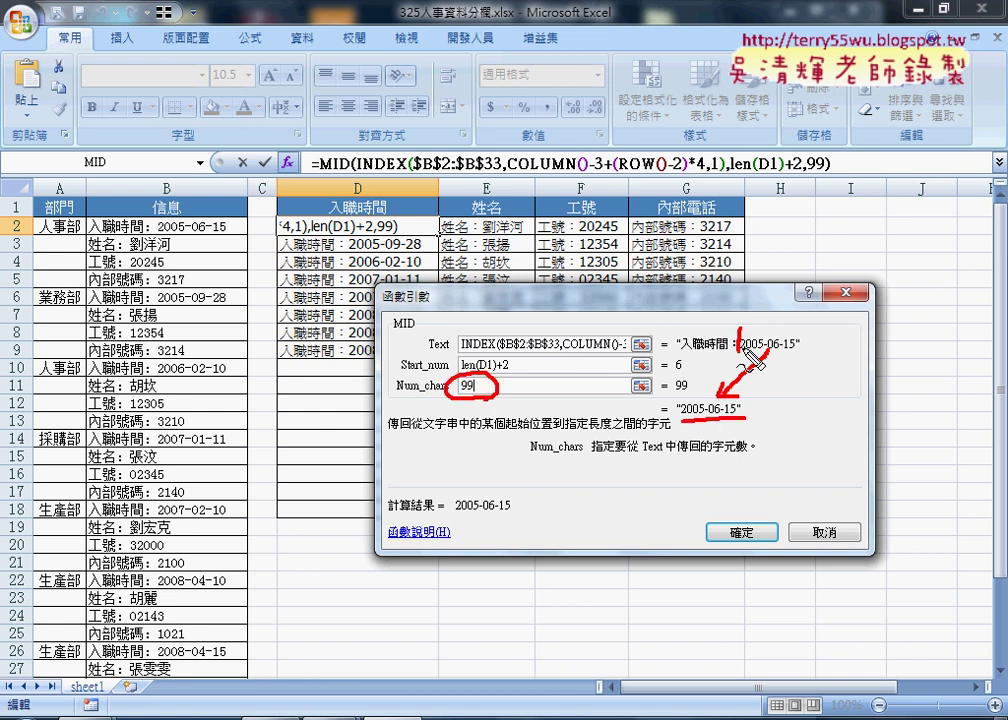
drag(742, 351, 800, 347)
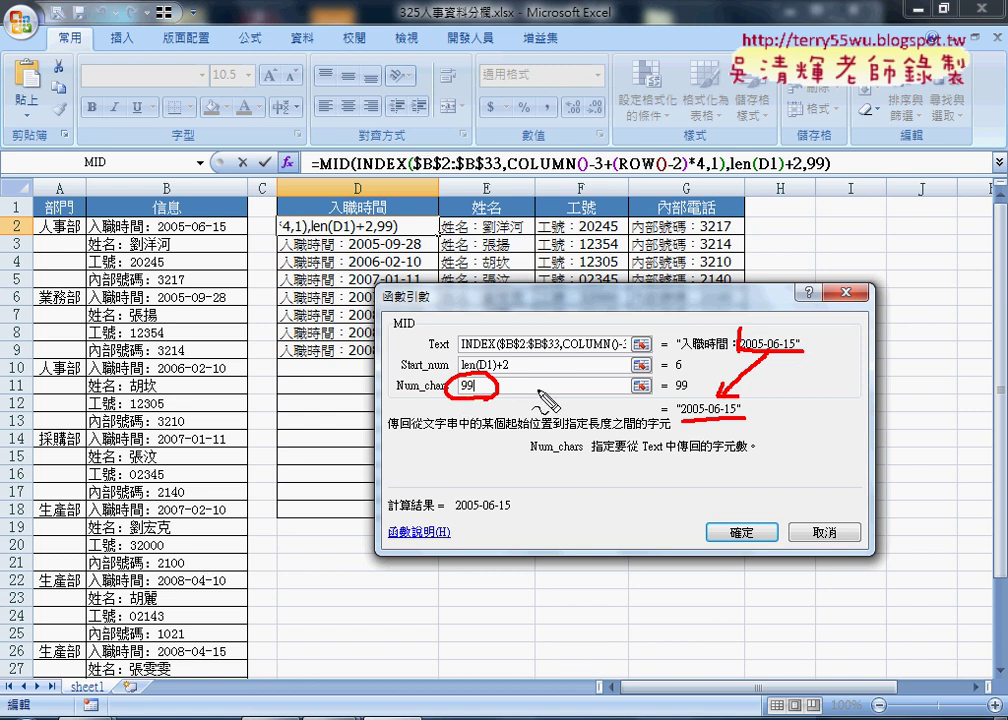
Confirm D2's MID formula and fill it right to G2 and down to row 9
key(Escape)
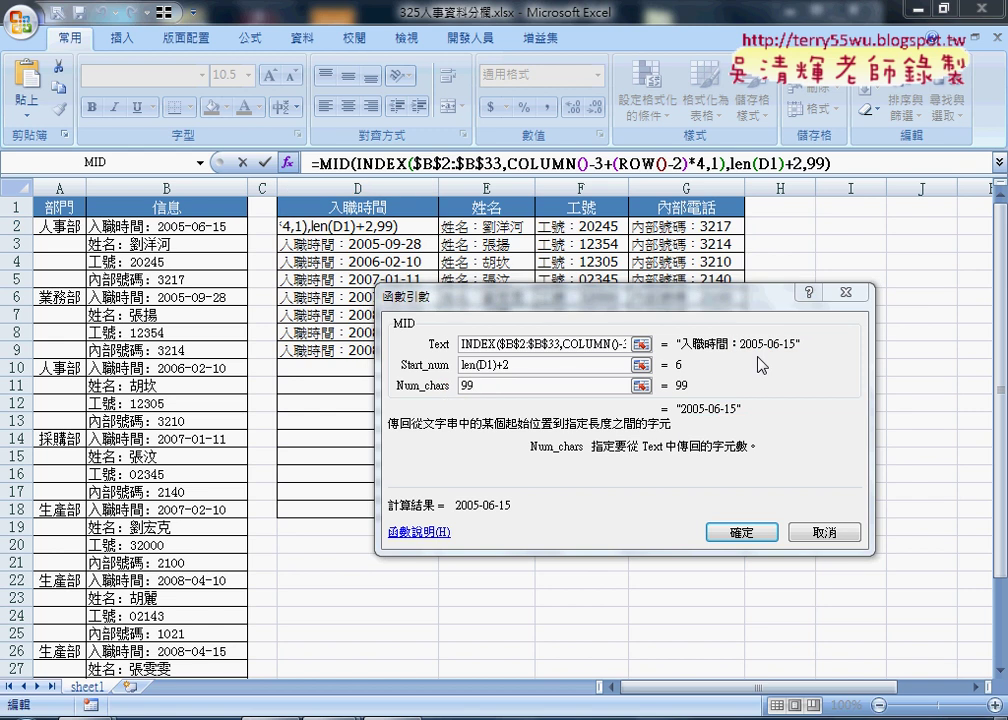
click(750, 534)
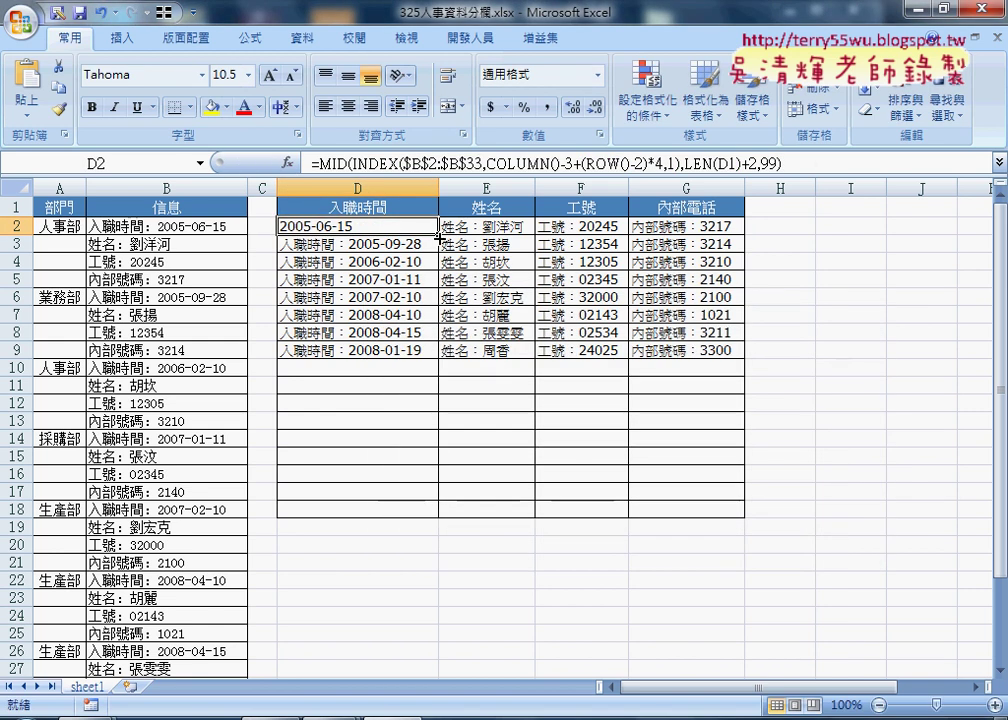
drag(605, 240, 745, 237)
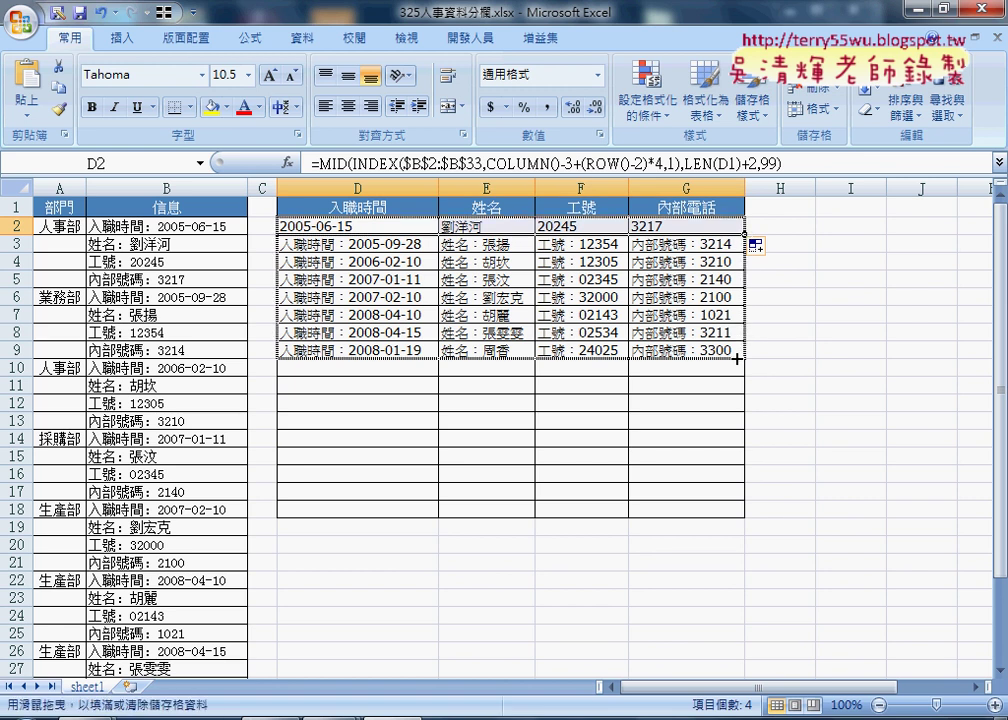
drag(737, 331, 742, 356)
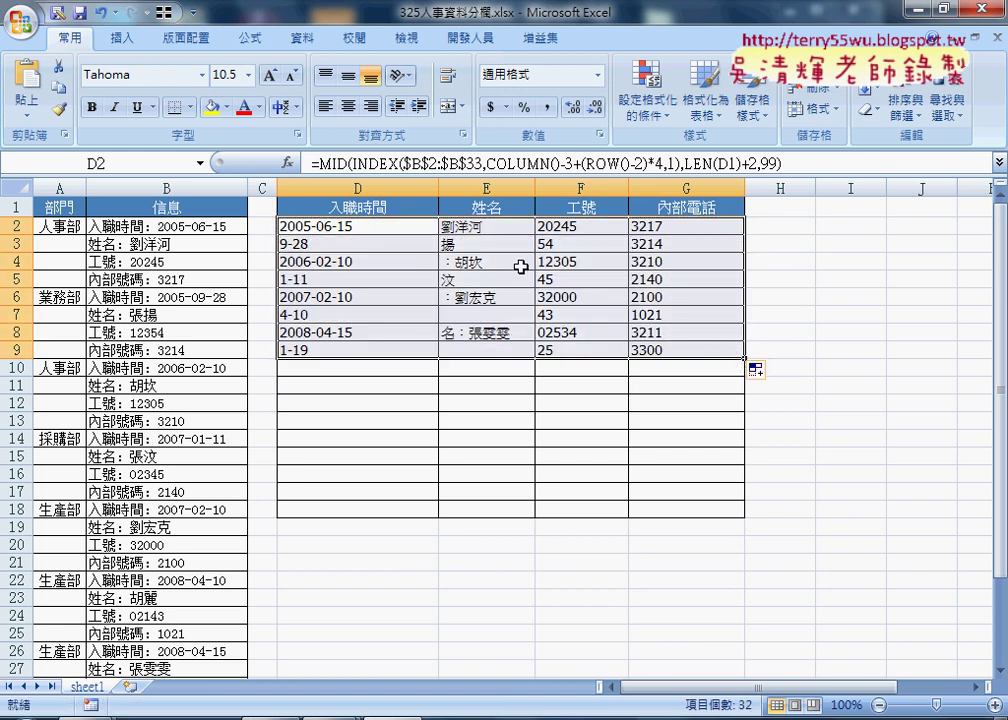
Open D2's MID arguments and mark how Start_num's D1 should track each column header
click(387, 227)
click(313, 162)
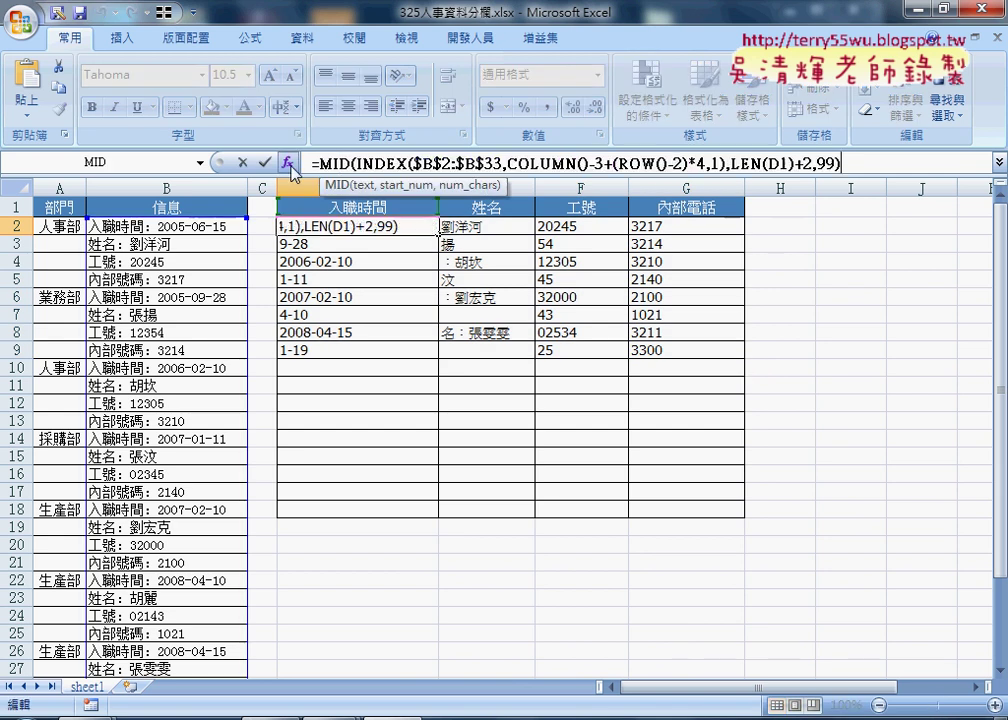
click(287, 162)
click(565, 370)
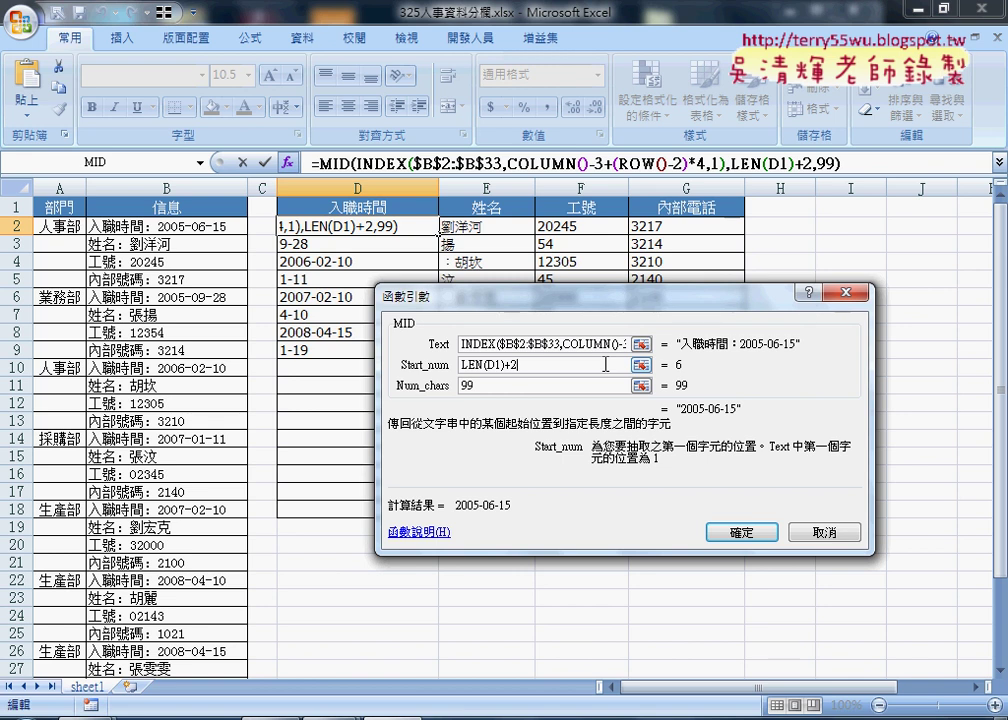
drag(482, 370, 497, 370)
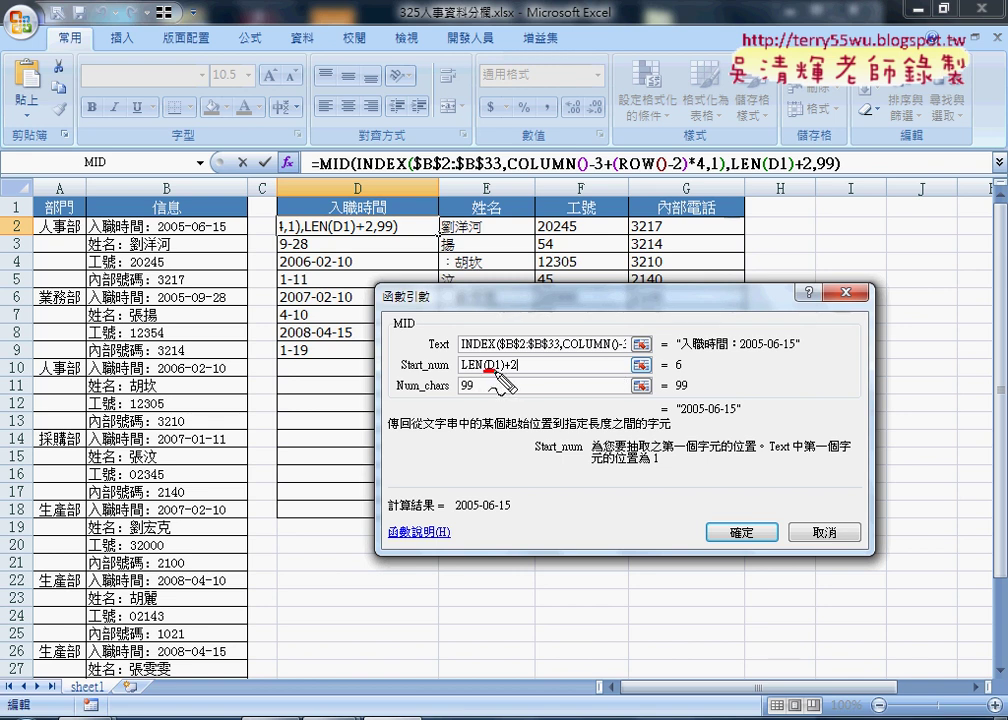
drag(352, 214, 388, 214)
drag(478, 211, 493, 211)
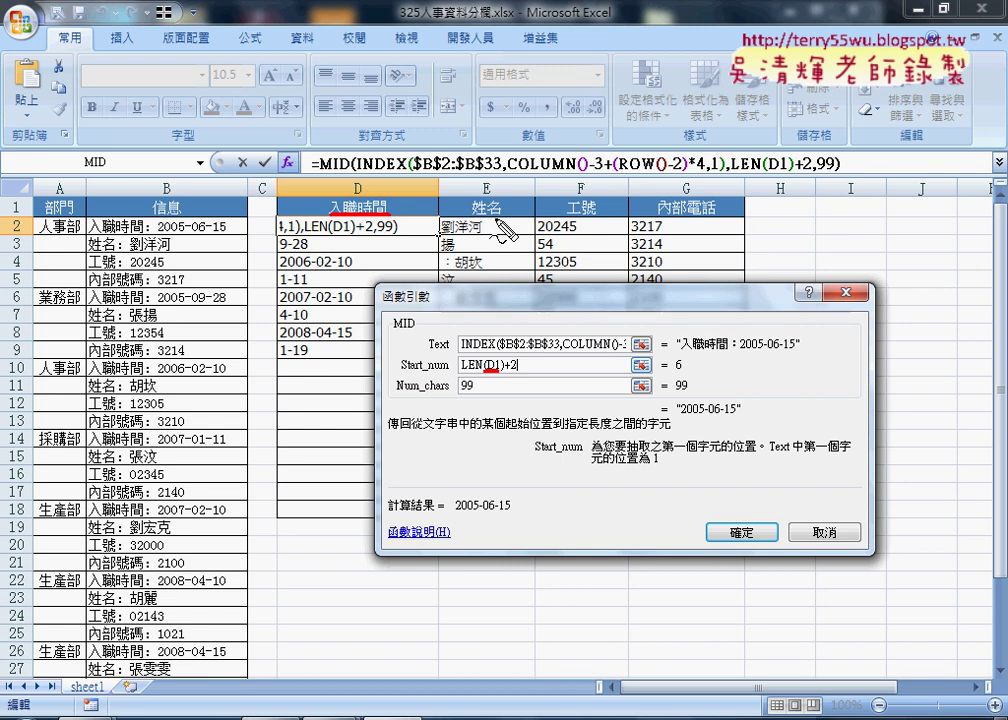
drag(574, 193, 588, 193)
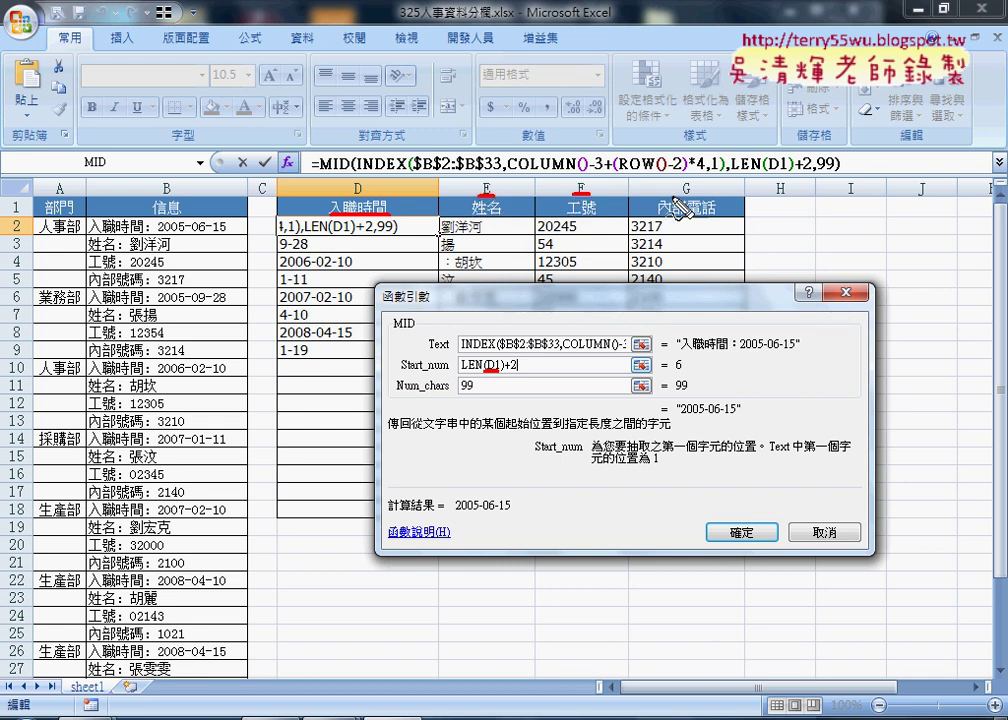
drag(679, 192, 693, 192)
mouse_move(763, 216)
mouse_down()
mouse_move(770, 298)
mouse_move(790, 272)
mouse_up()
drag(566, 366, 590, 364)
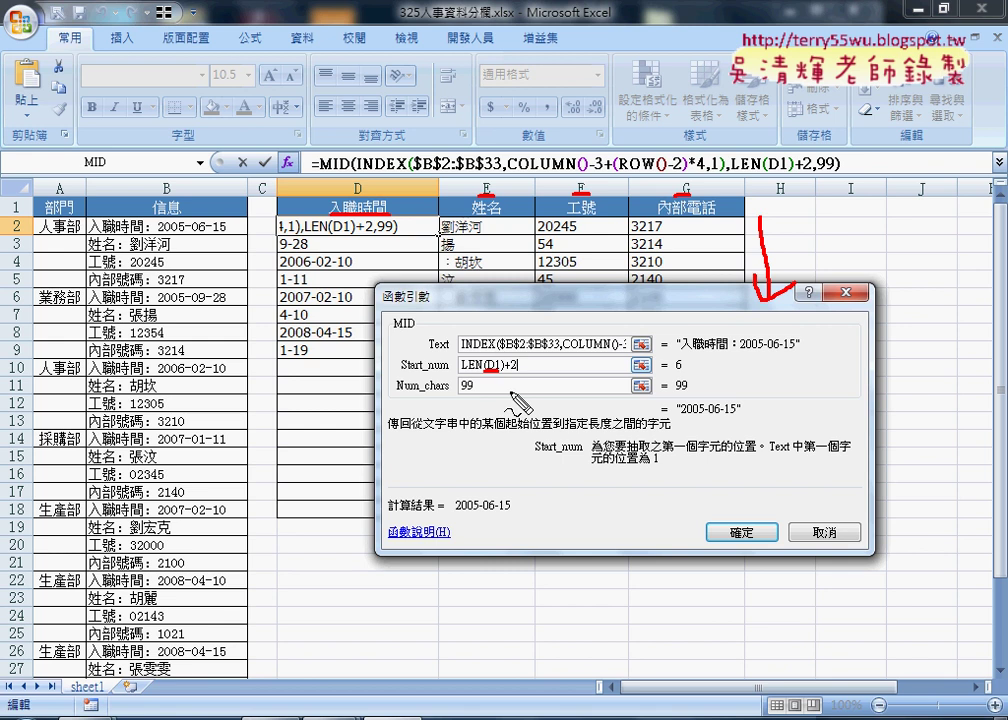
Change Start_num to LEN(D$1)+2 and confirm the formula
key(Escape)
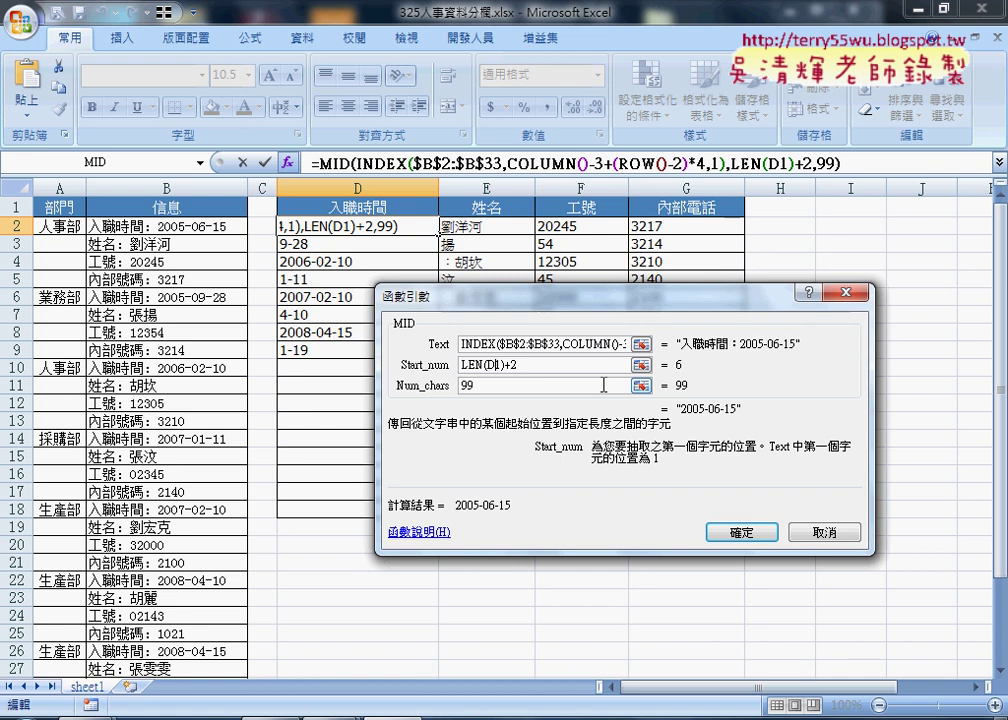
text($)
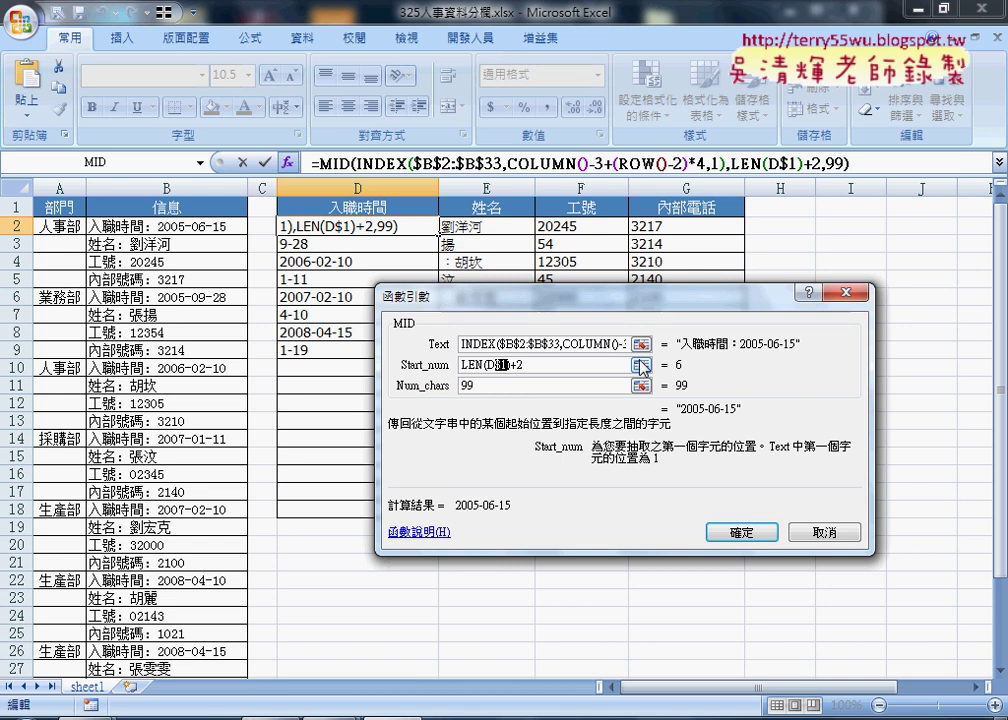
click(763, 530)
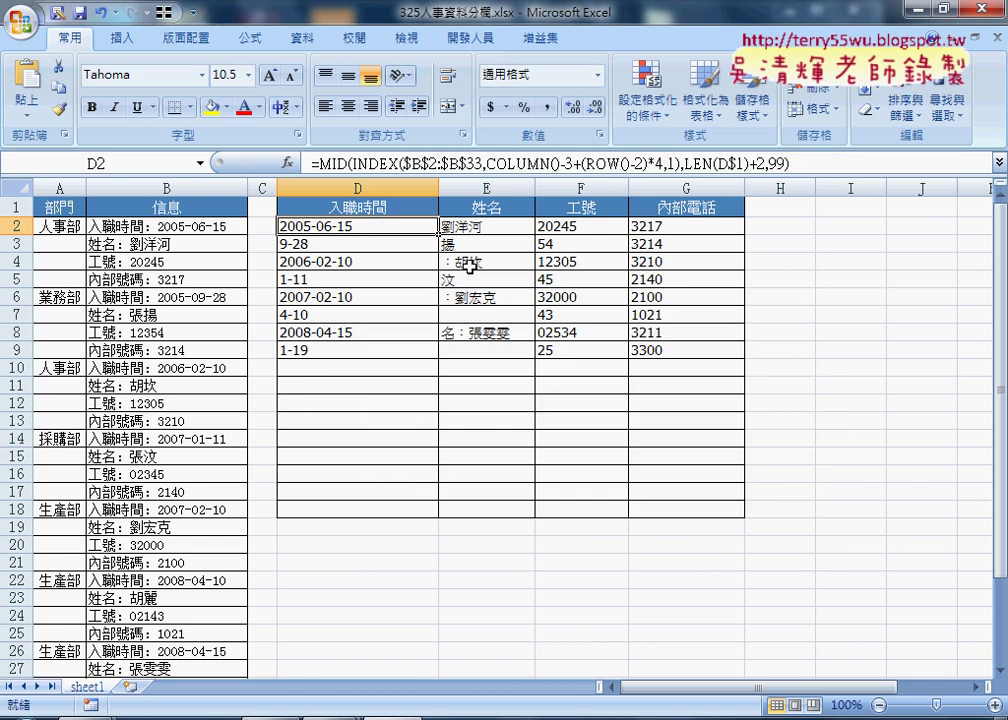
Refill the corrected formula over D2:G9 and AutoFit columns D–G
mouse_move(438, 234)
mouse_down()
mouse_move(745, 235)
mouse_move(745, 351)
mouse_move(756, 350)
mouse_up()
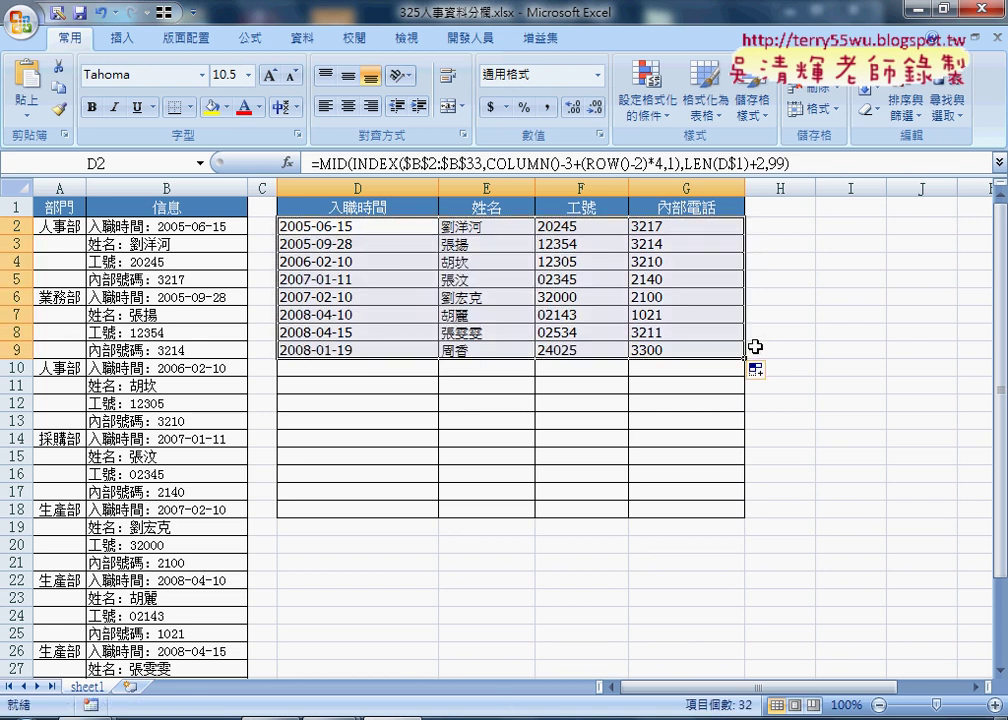
click(392, 185)
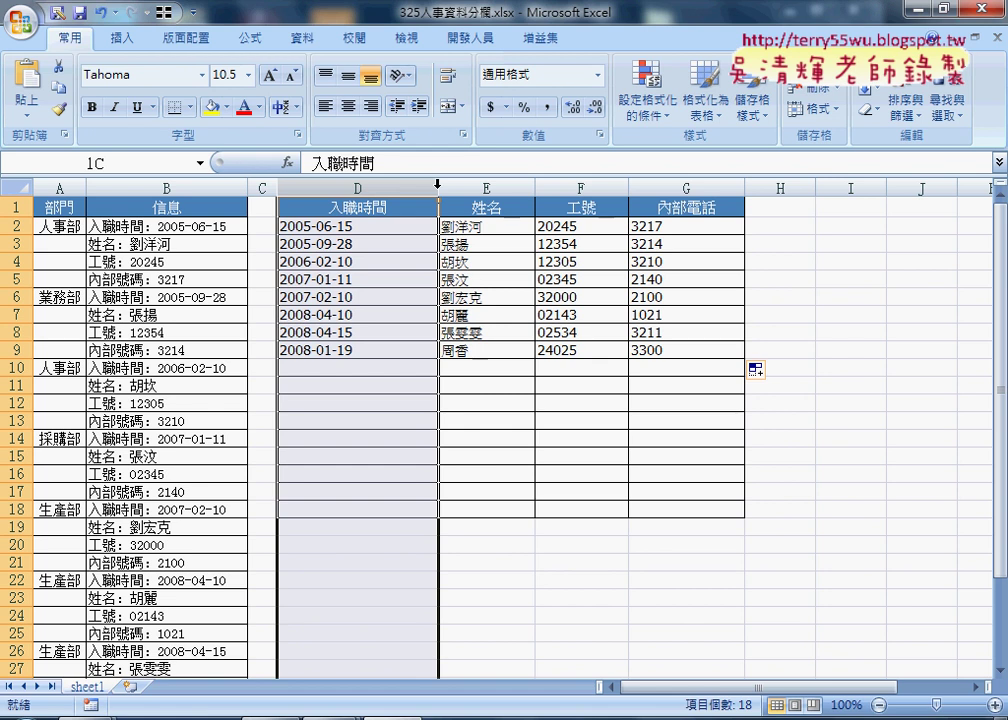
drag(437, 184, 657, 182)
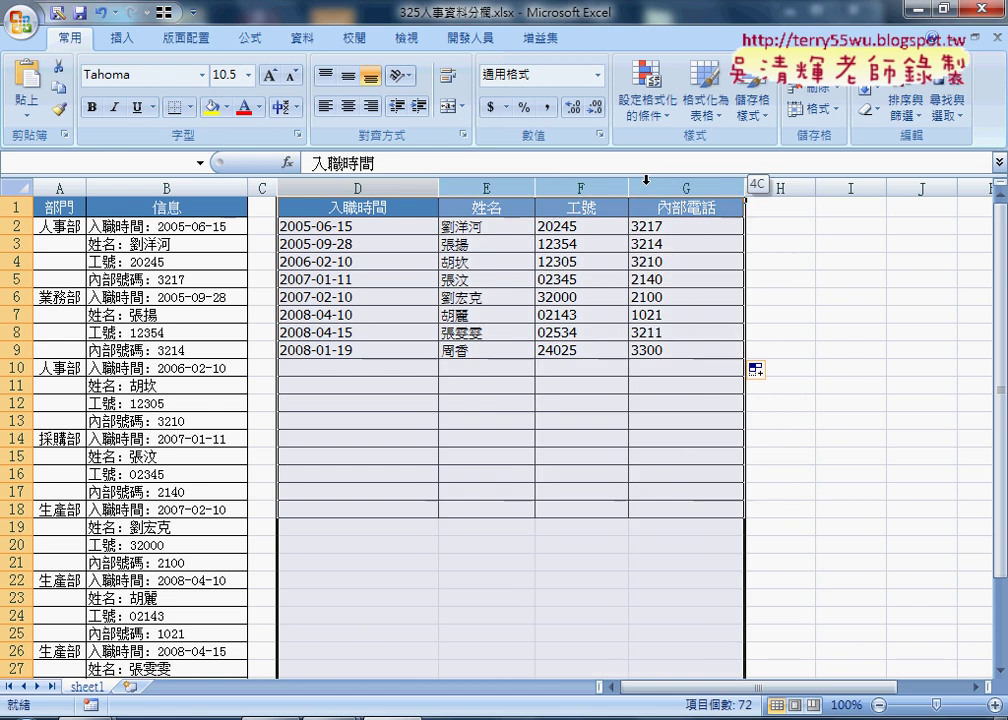
double_click(440, 188)
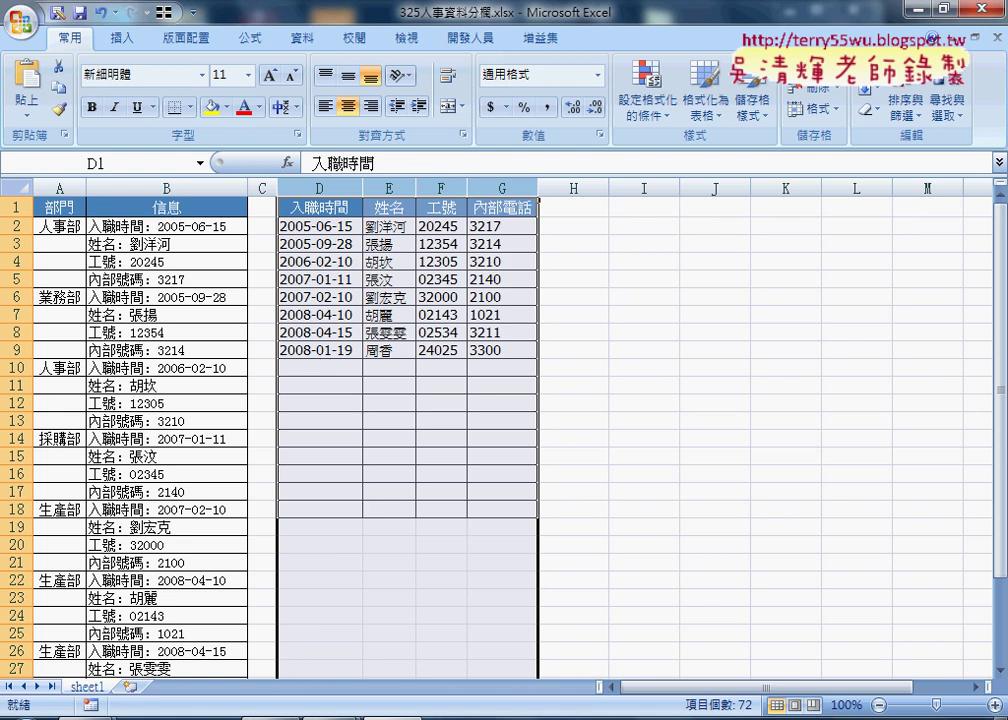
Back in the notes, scroll to the 4.INDIRECT函數 section with its REPLACE formula
click(484, 596)
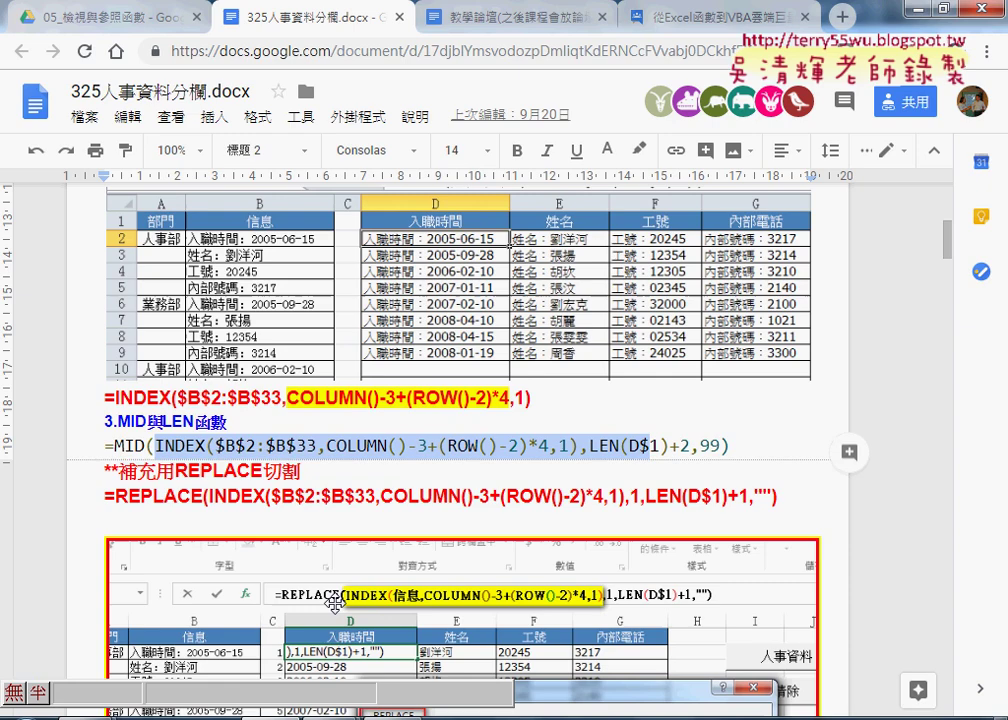
scroll(333, 604, down, 2)
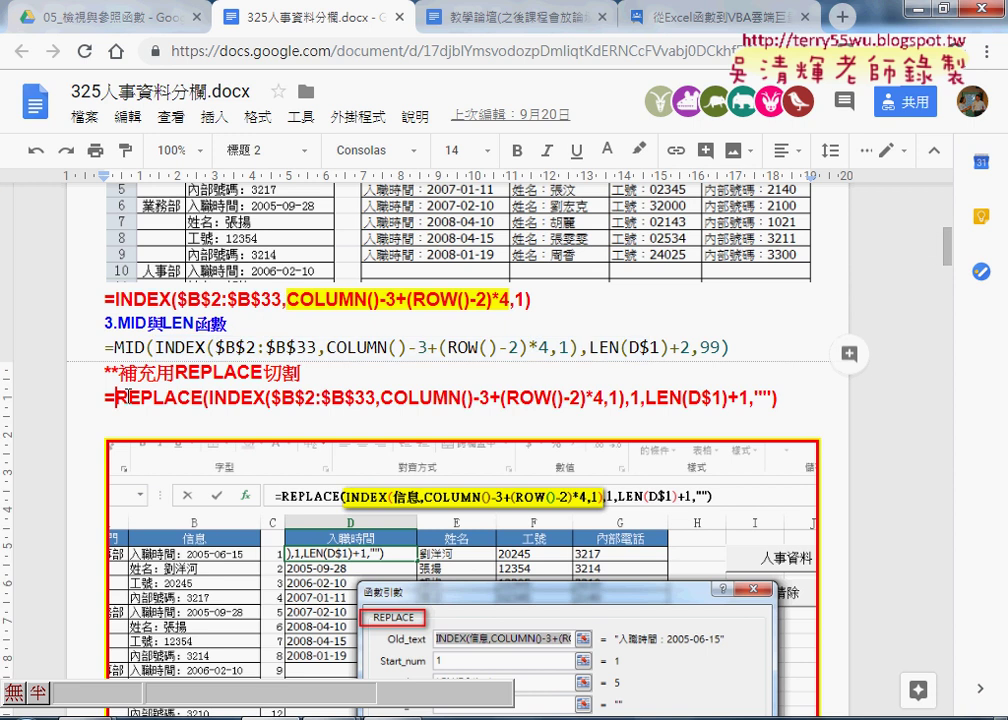
drag(116, 398, 203, 398)
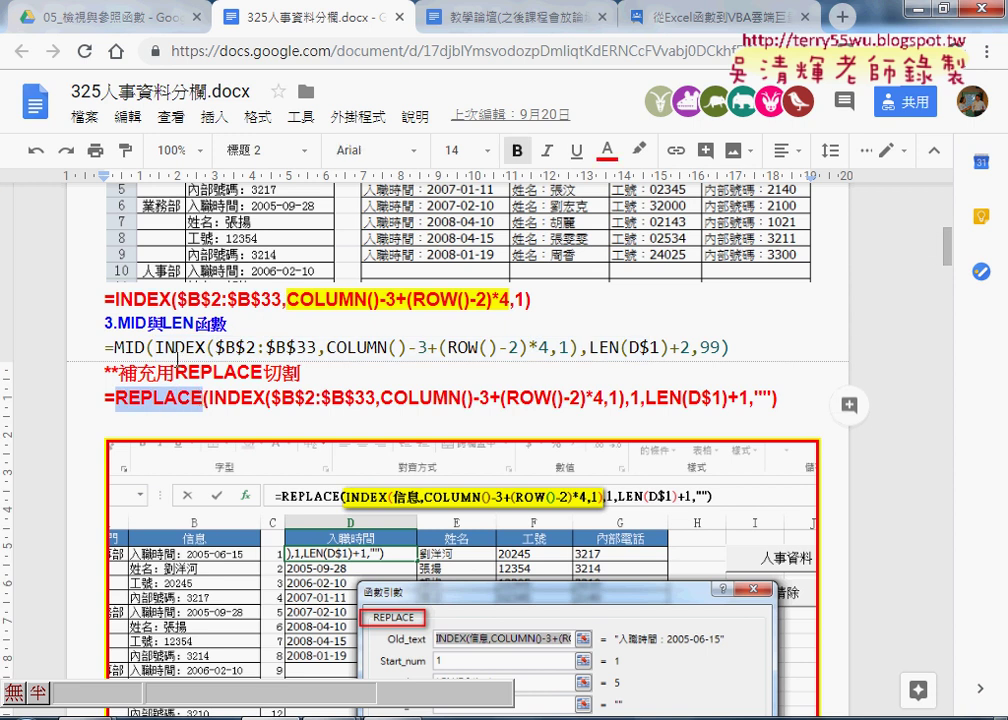
click(420, 421)
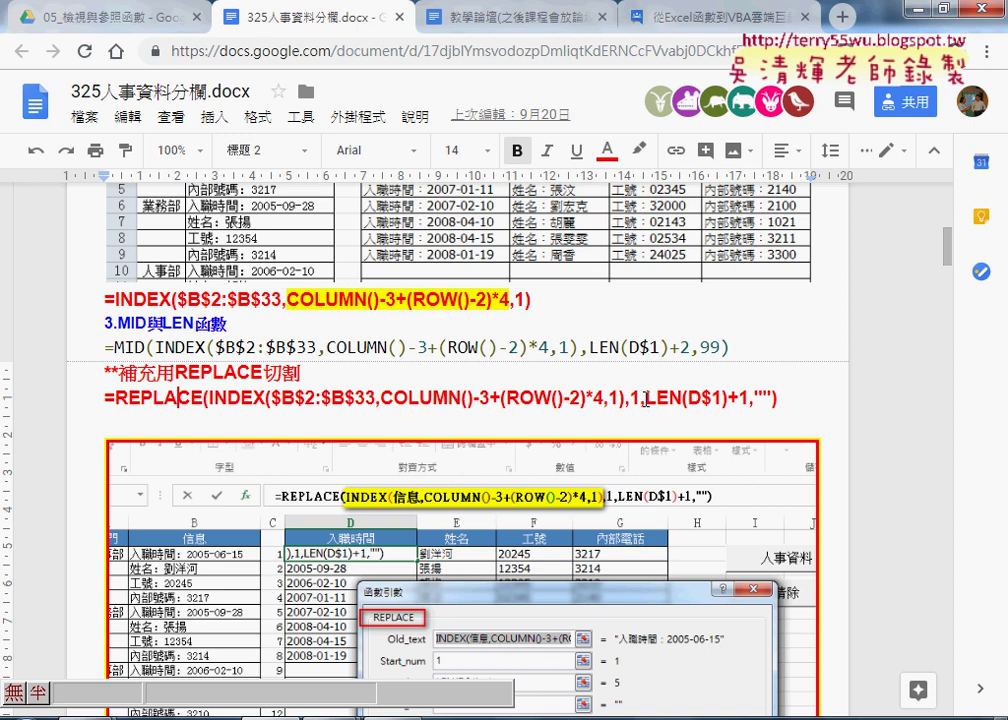
drag(645, 399, 675, 400)
scroll(666, 406, down, 2)
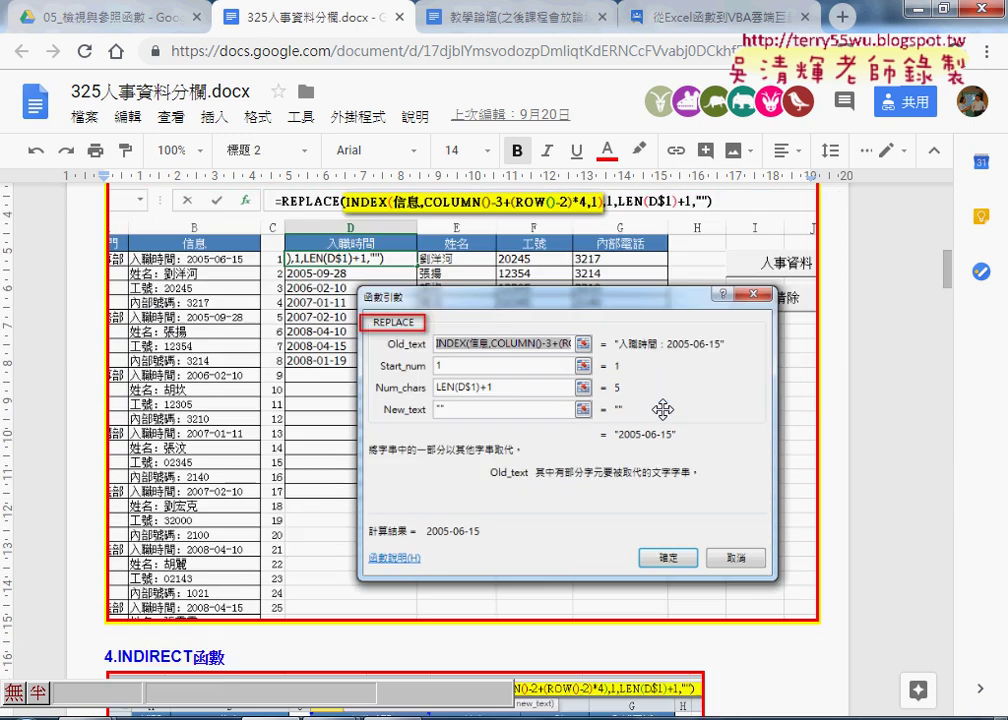
scroll(660, 408, down, 1)
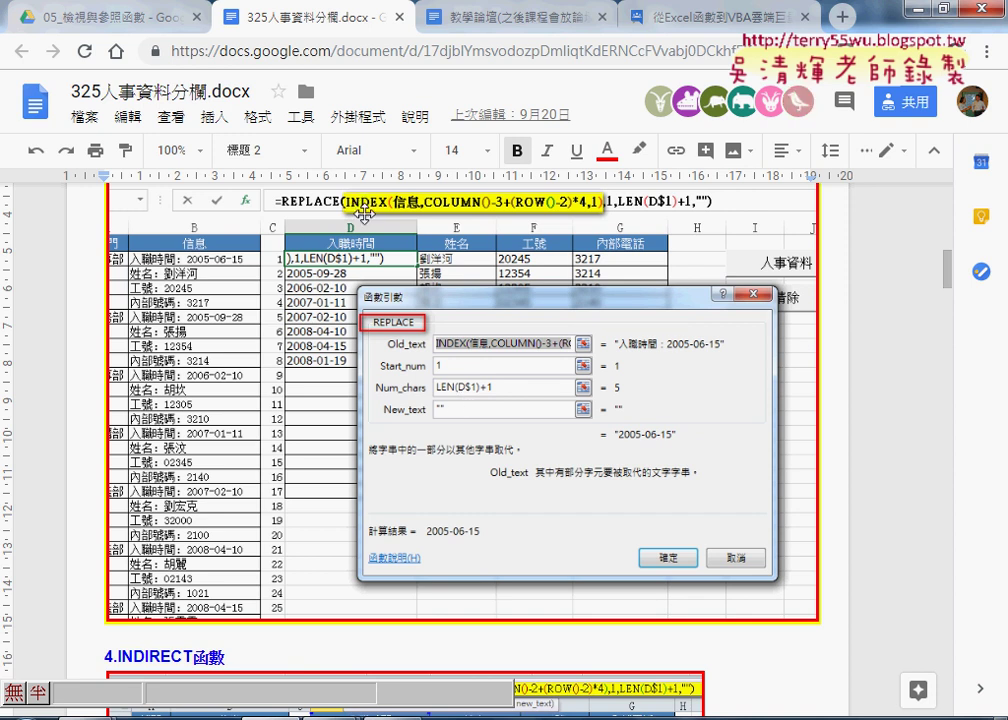
scroll(400, 382, down, 1)
scroll(400, 382, down, 5)
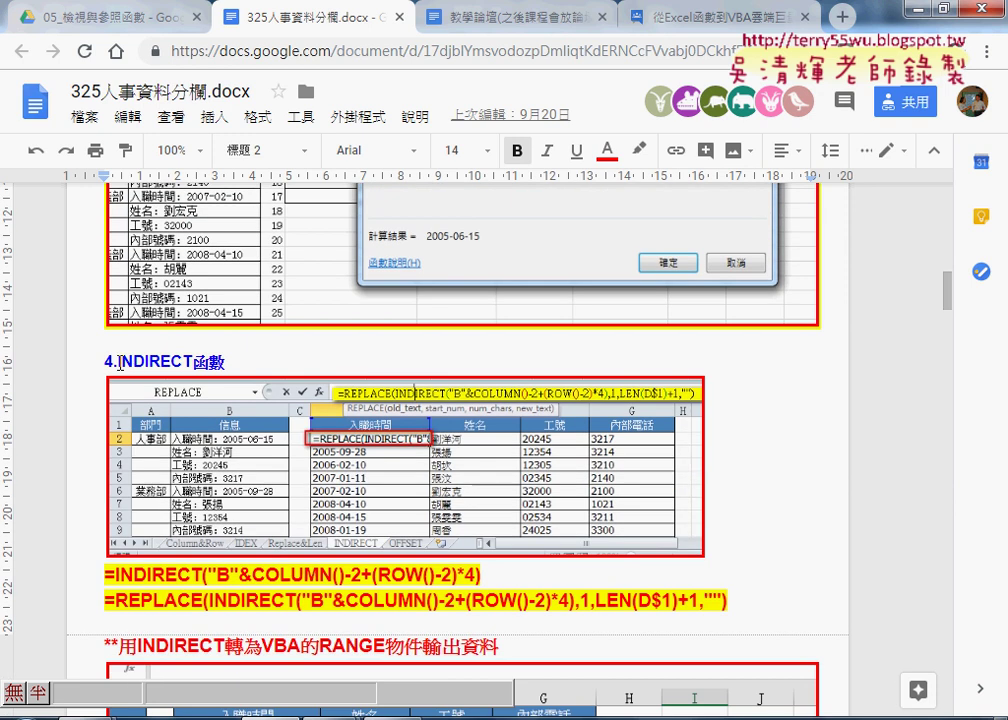
Highlight INDIRECT in the heading and scroll on to the VBA RANGE output section
drag(119, 362, 193, 364)
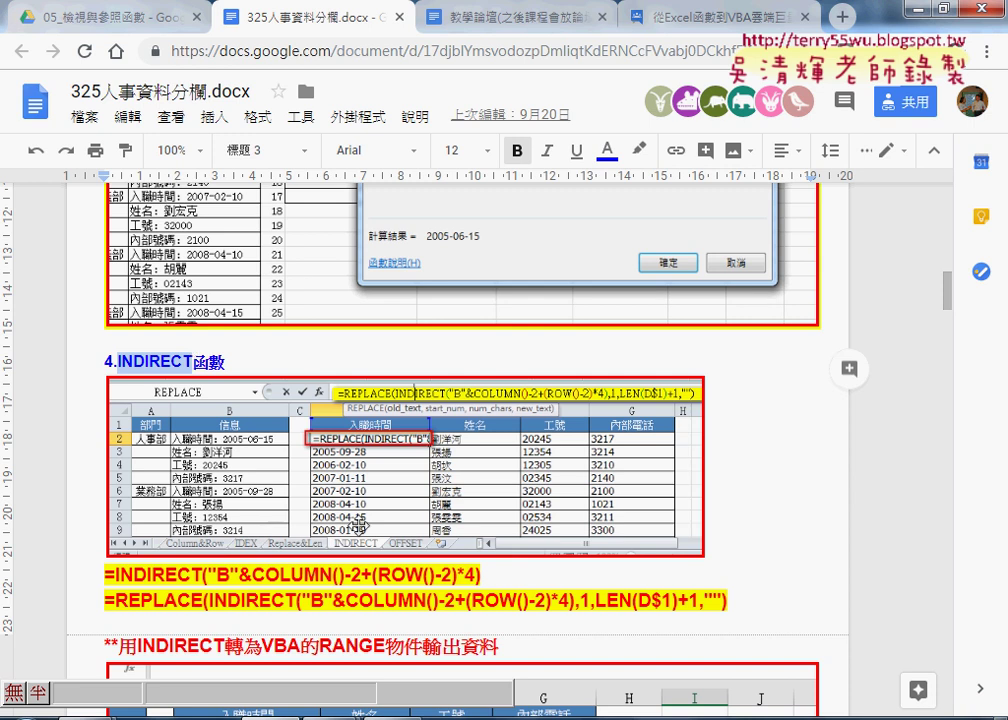
scroll(320, 560, down, 3)
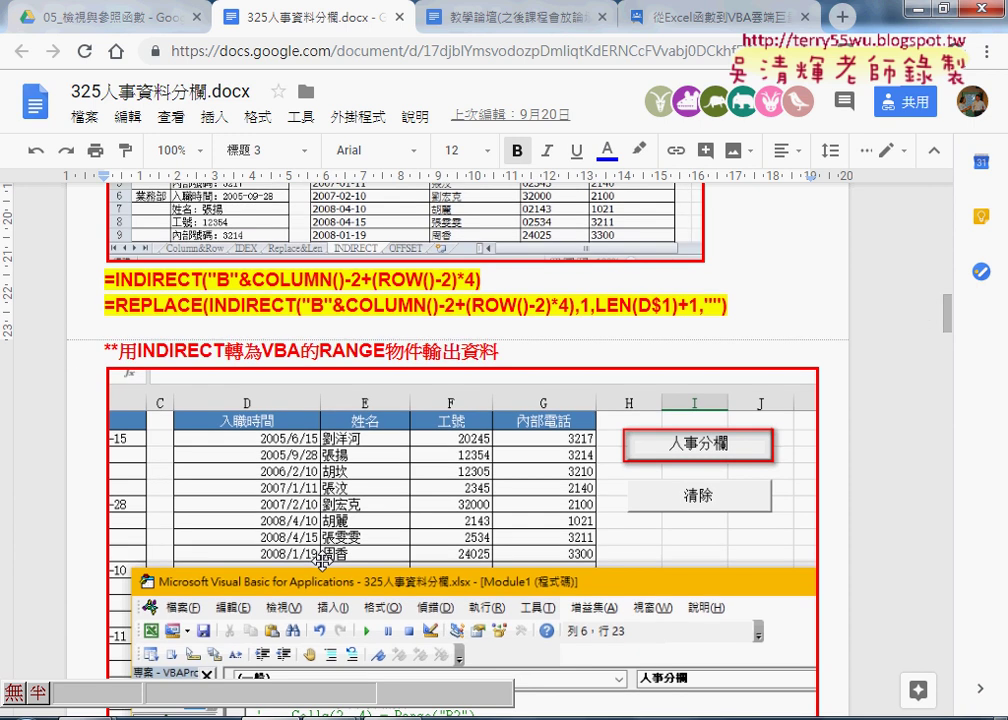
Scroll through the VBA RANGE section down to the 人事分欄 and 清除 macro code
scroll(320, 560, down, 1)
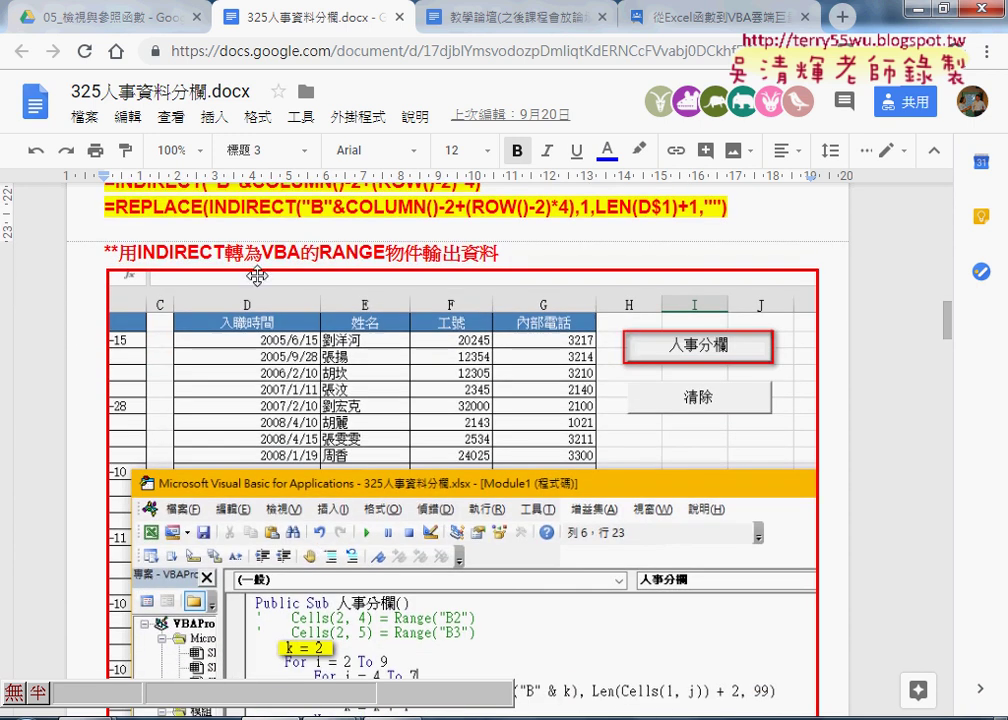
drag(262, 253, 500, 245)
scroll(522, 274, down, 1)
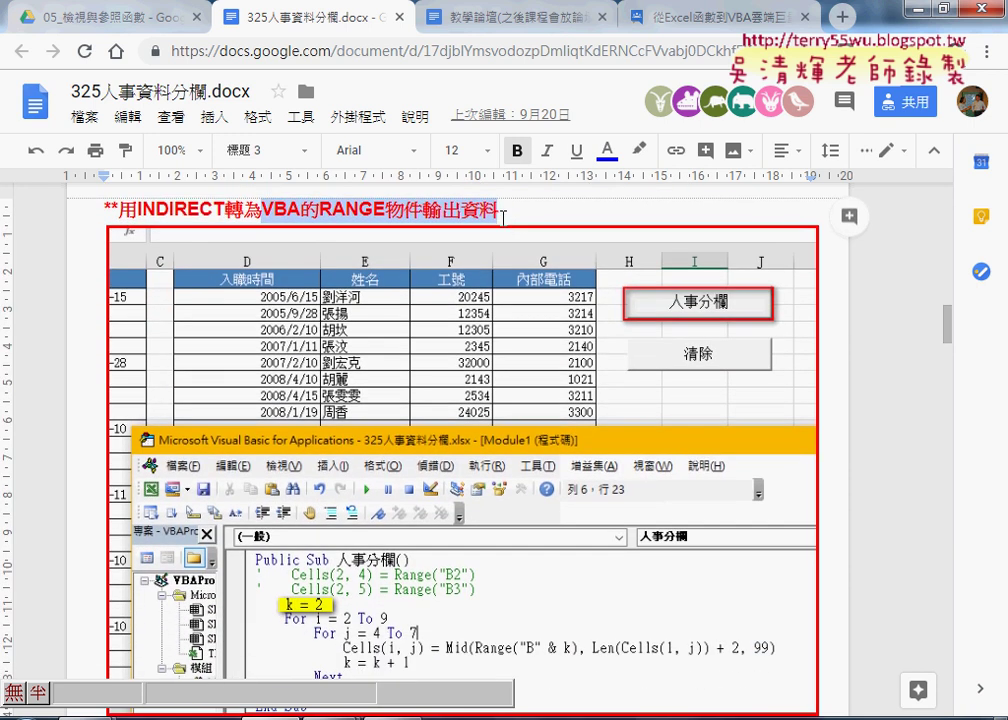
scroll(518, 570, down, 2)
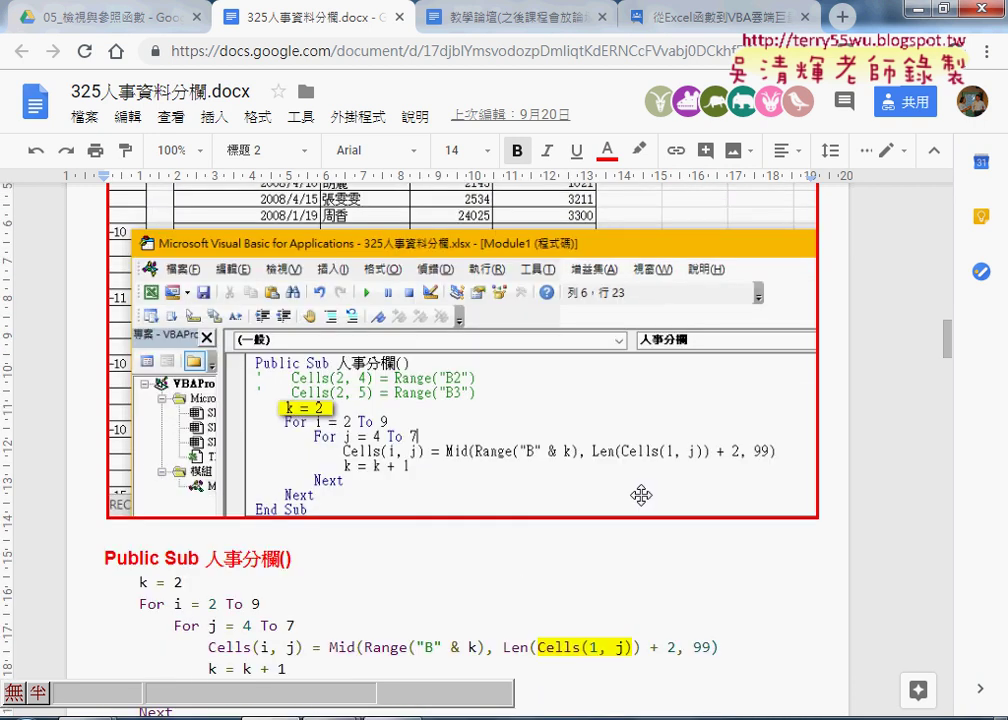
scroll(641, 495, down, 2)
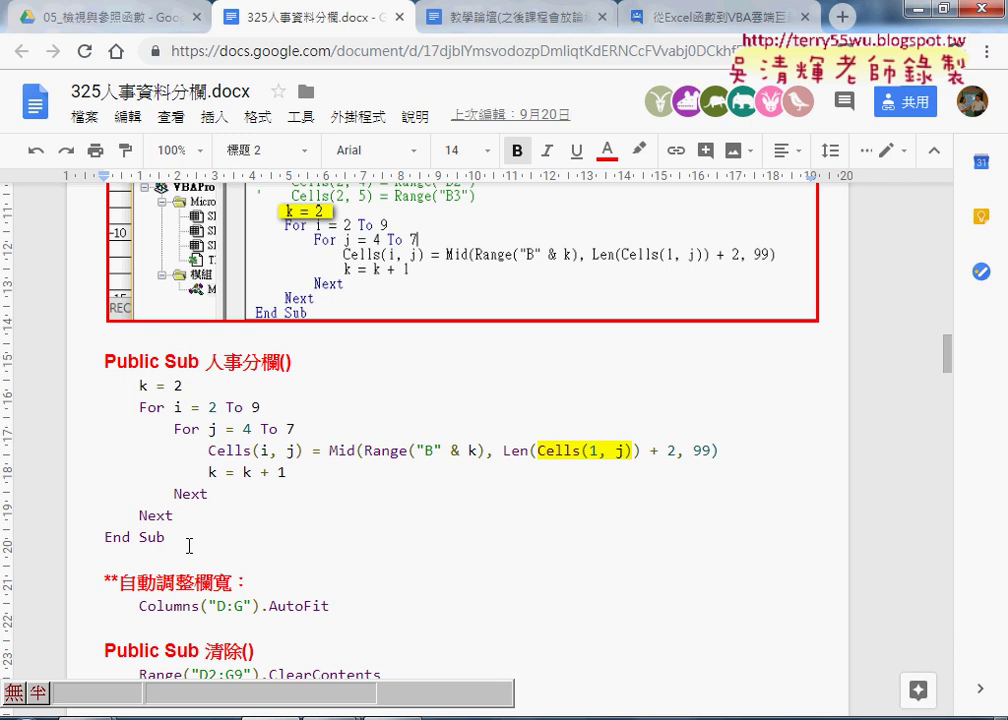
mouse_move(189, 542)
mouse_down()
mouse_move(101, 441)
mouse_move(91, 360)
mouse_up()
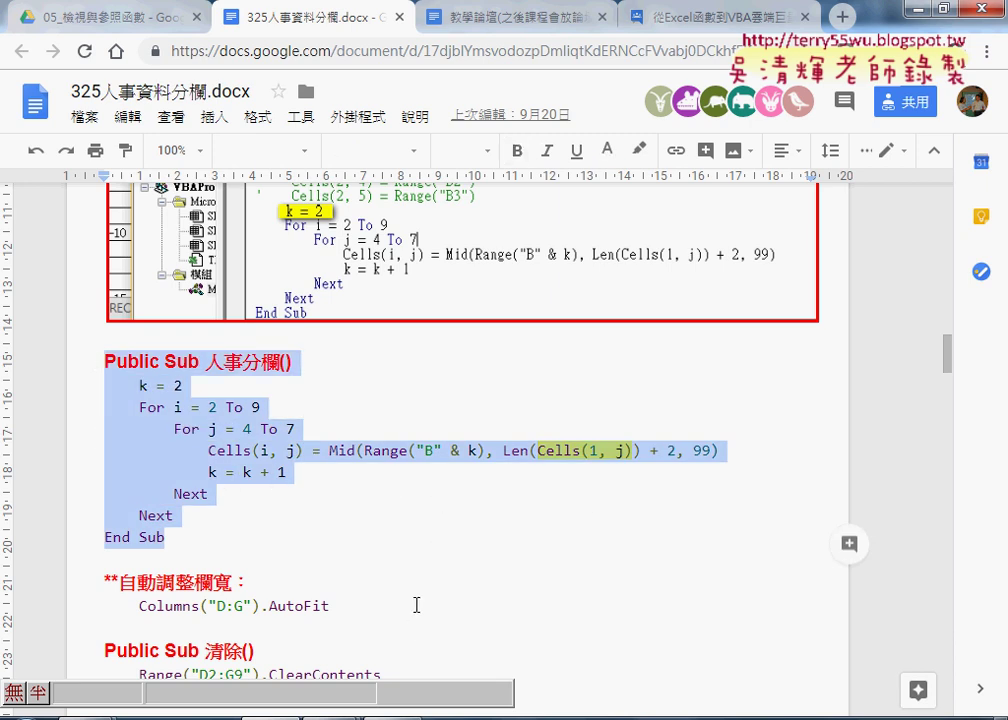
scroll(287, 446, down, 3)
scroll(185, 325, up, 1)
scroll(185, 360, up, 1)
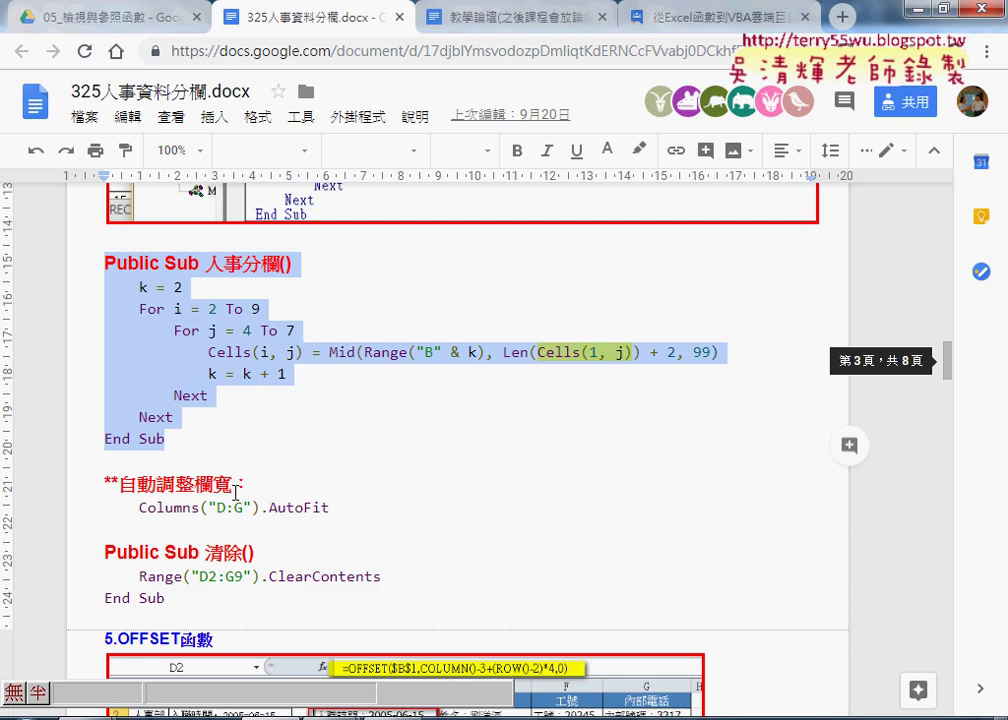
Select the code from Public Sub 人事分欄() through the last End Sub, then return to Excel
click(117, 280)
click(106, 263)
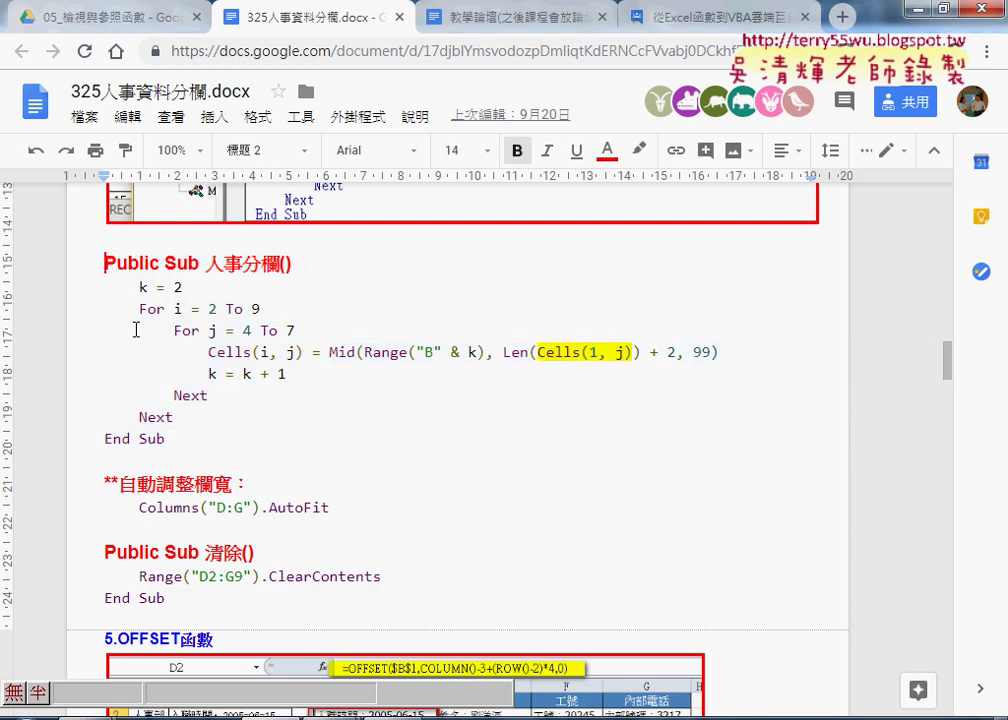
shift+click(177, 591)
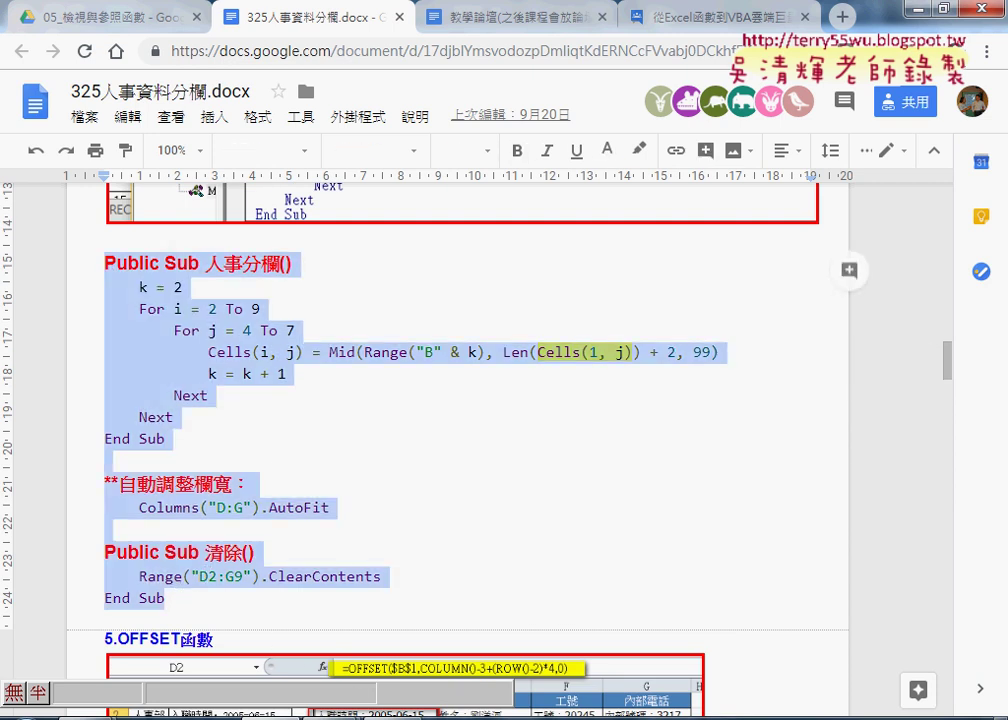
key(alt+Tab)
Dismiss the macro warnings and duplicate sheet1 as a new sheet named VBA
click(470, 414)
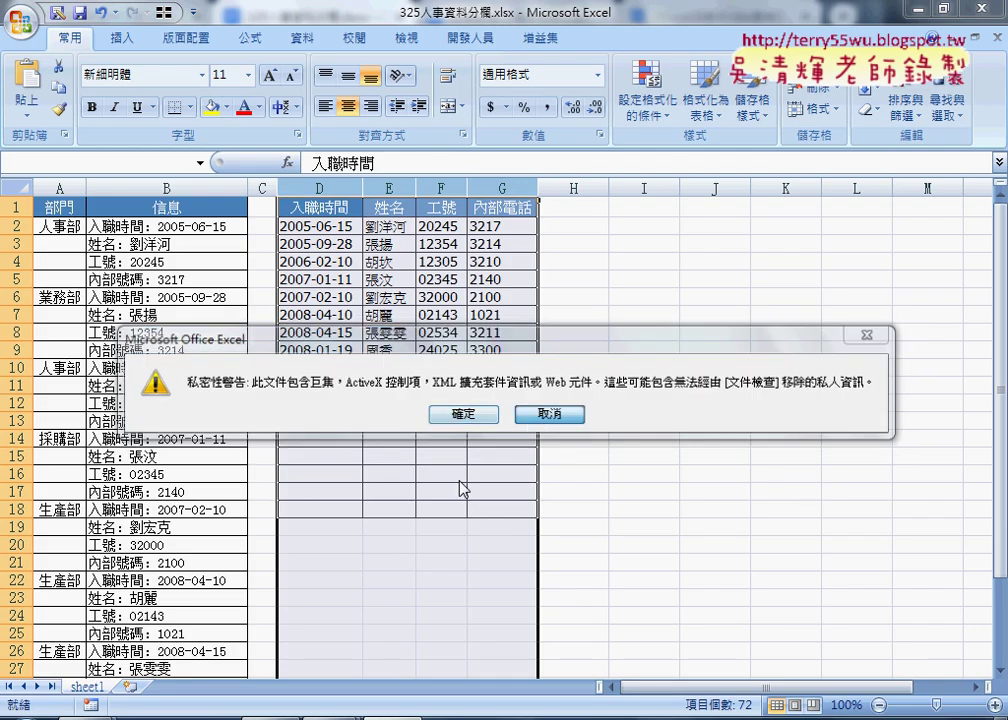
key(Return)
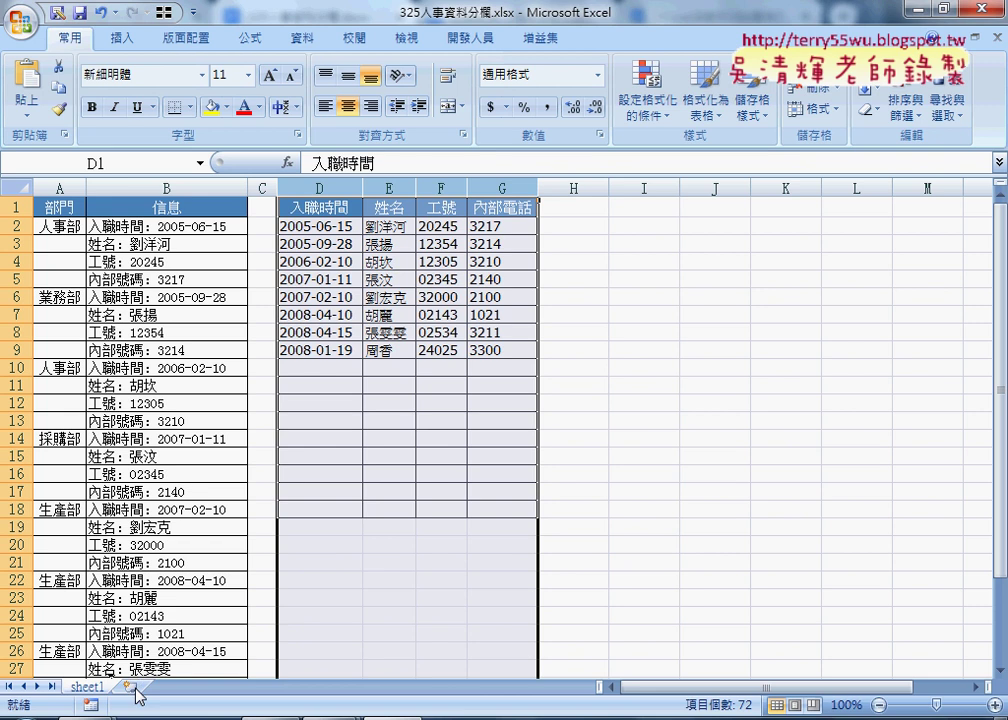
drag(136, 690, 135, 690)
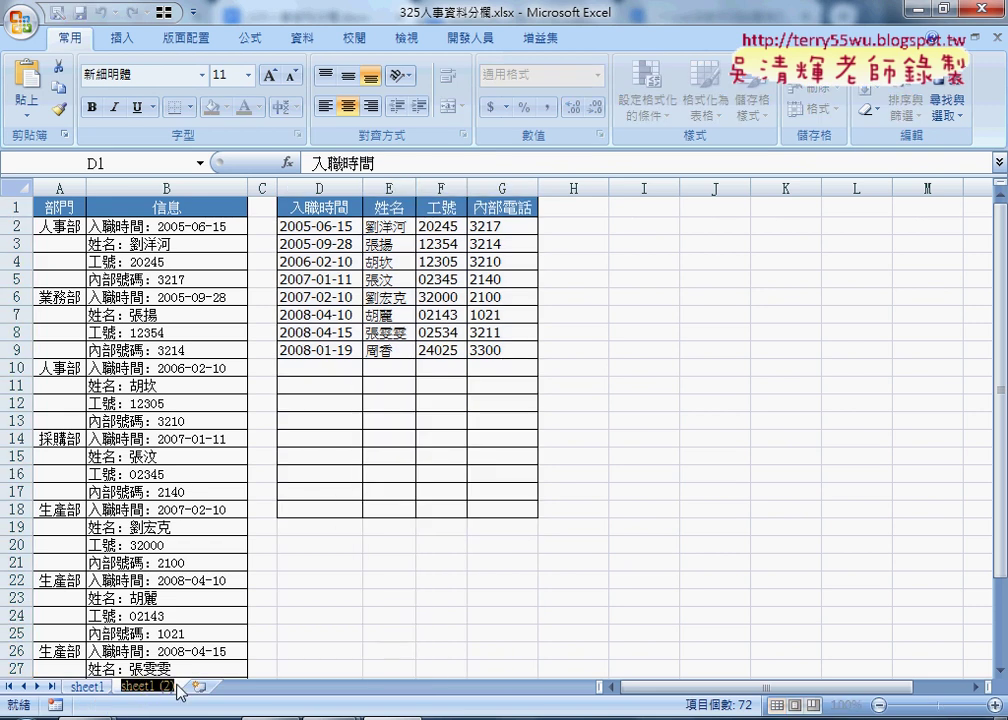
Name the new sheet VBA and insert a new code module in the Visual Basic Editor
text(VBA)
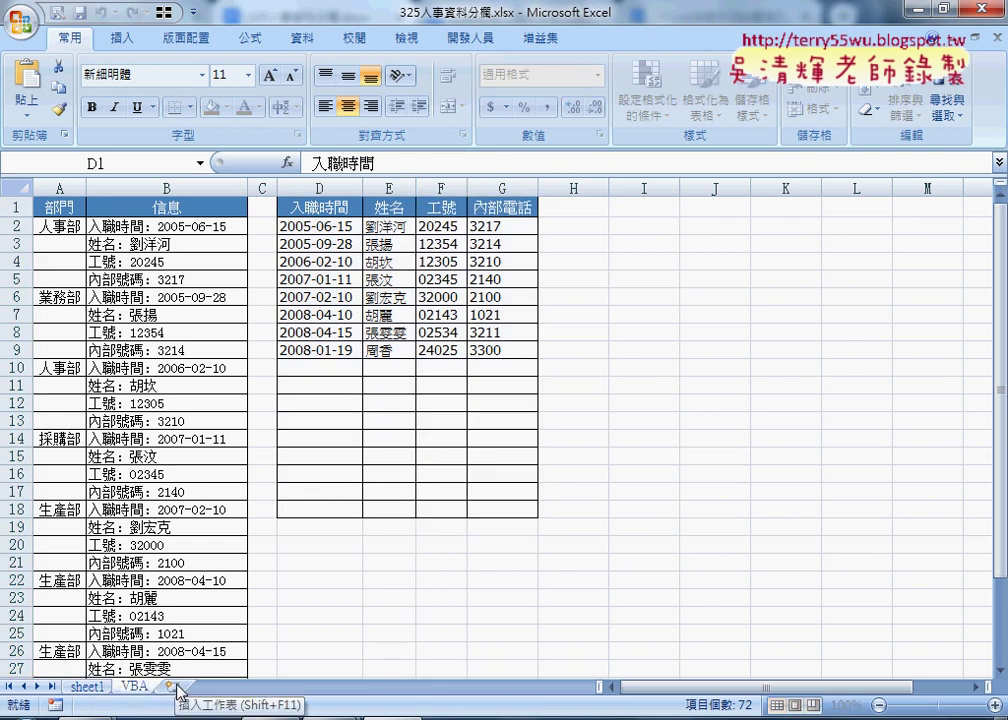
key(Return)
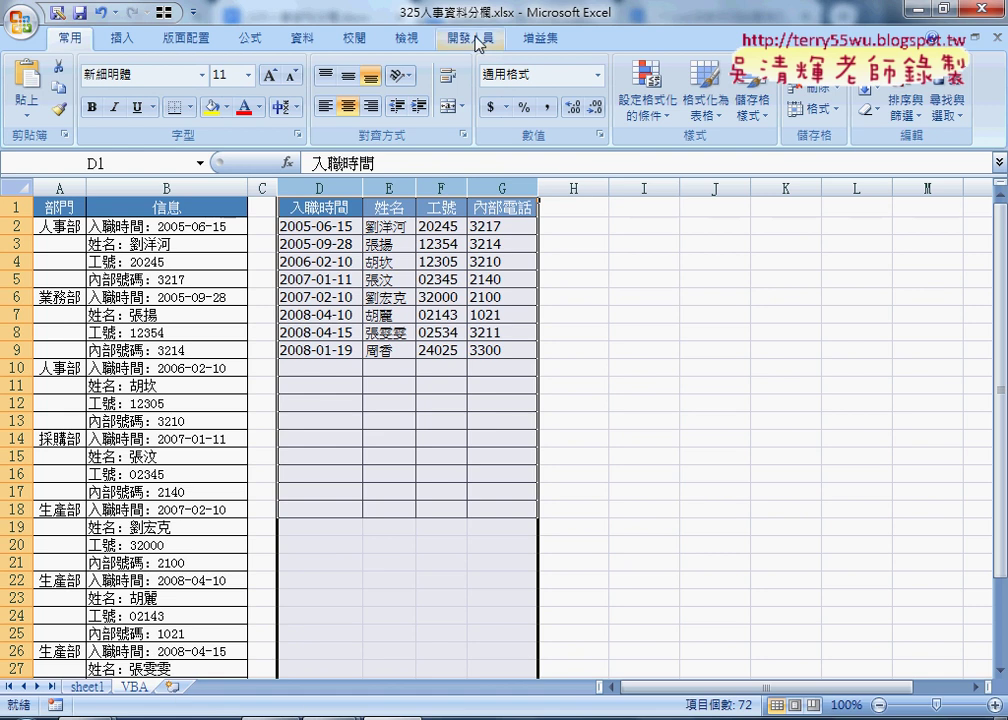
click(480, 42)
click(36, 90)
click(180, 240)
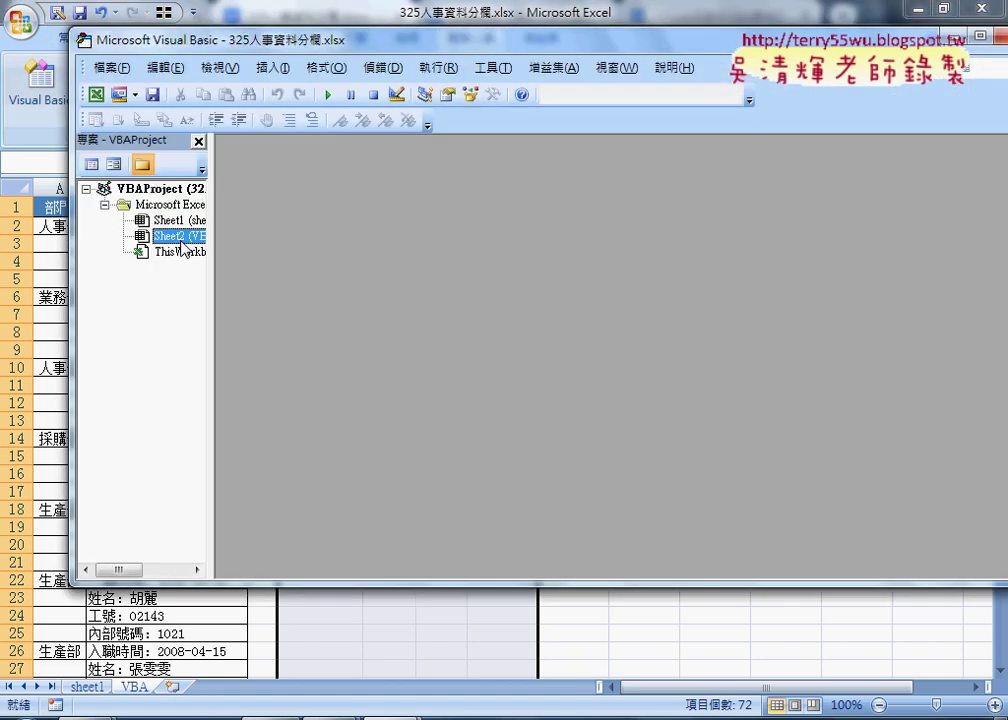
right_click(182, 248)
mouse_move(337, 326)
click(461, 349)
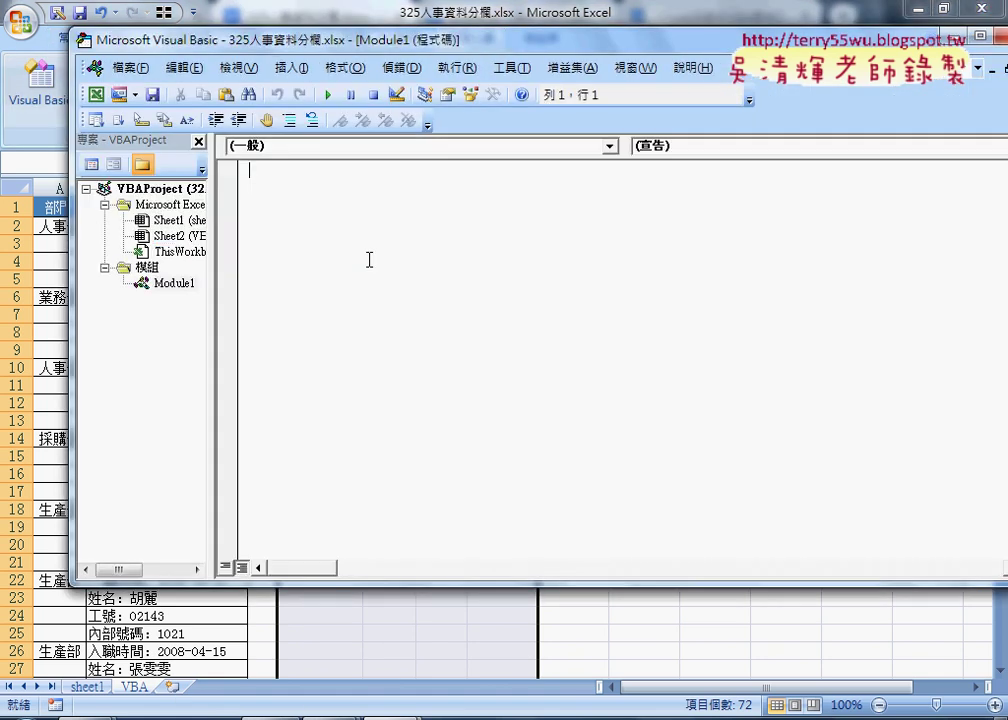
Paste the 人事分欄 and 清除 macro code, then delete the AutoFit comment and line
right_click(342, 208)
click(390, 280)
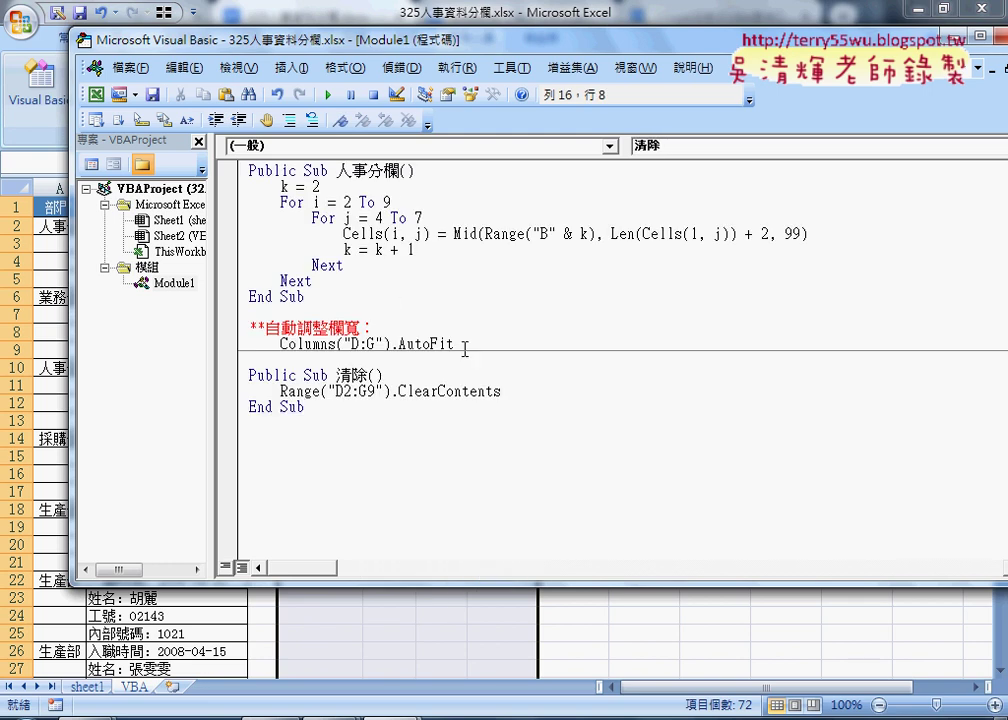
drag(465, 349, 234, 318)
key(Delete)
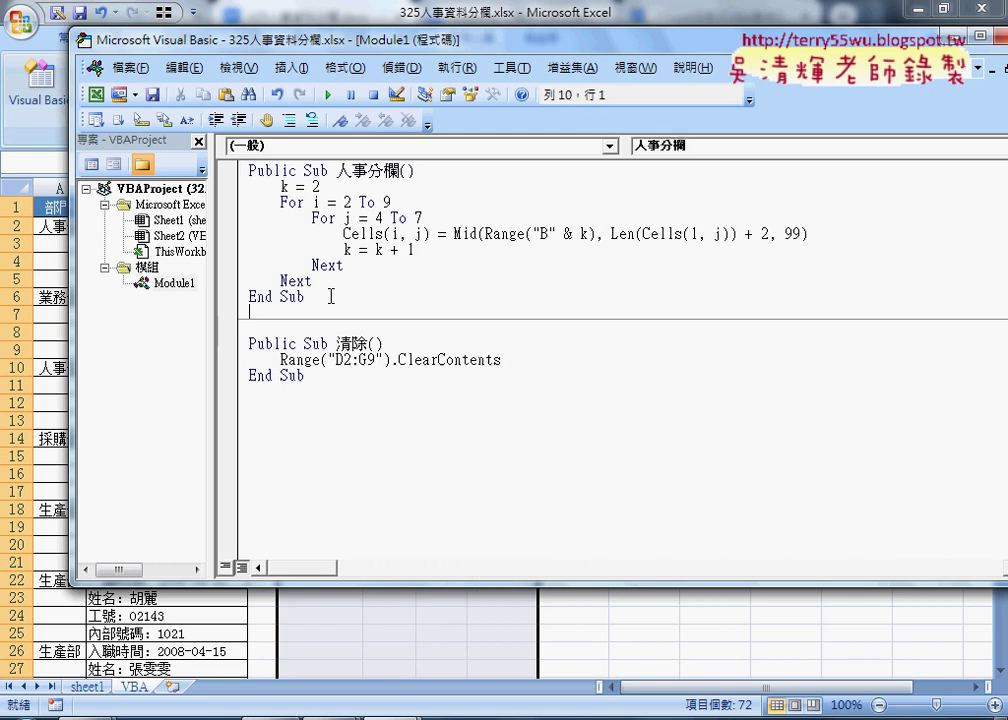
drag(443, 41, 846, 56)
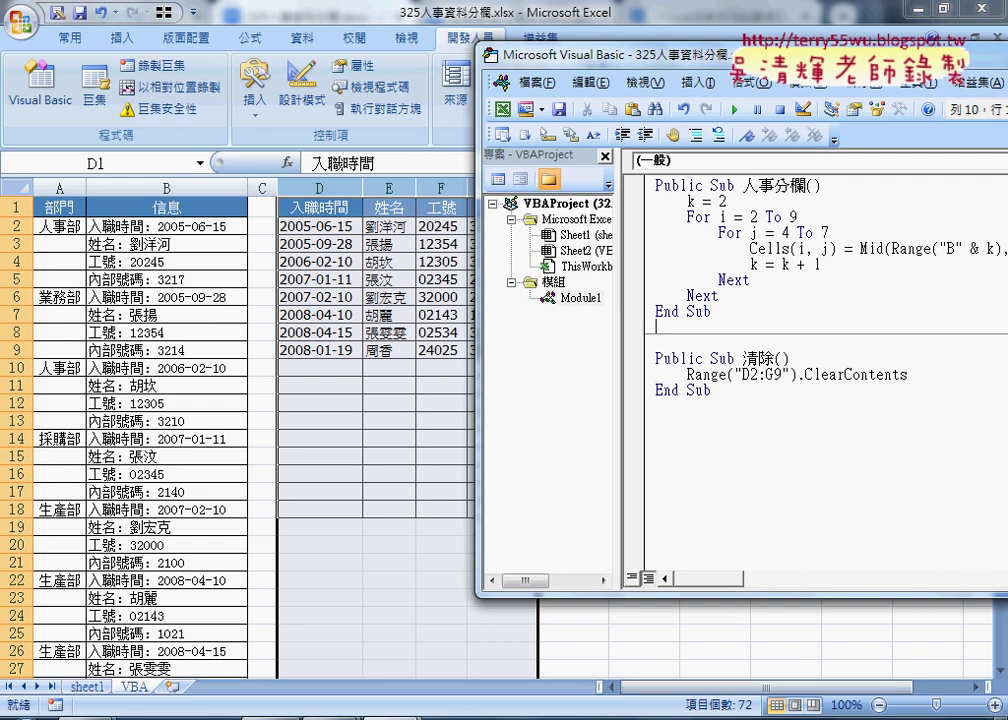
Run 清除 to empty D2:G9, then run 人事分欄 to refill it
click(780, 358)
key(F5)
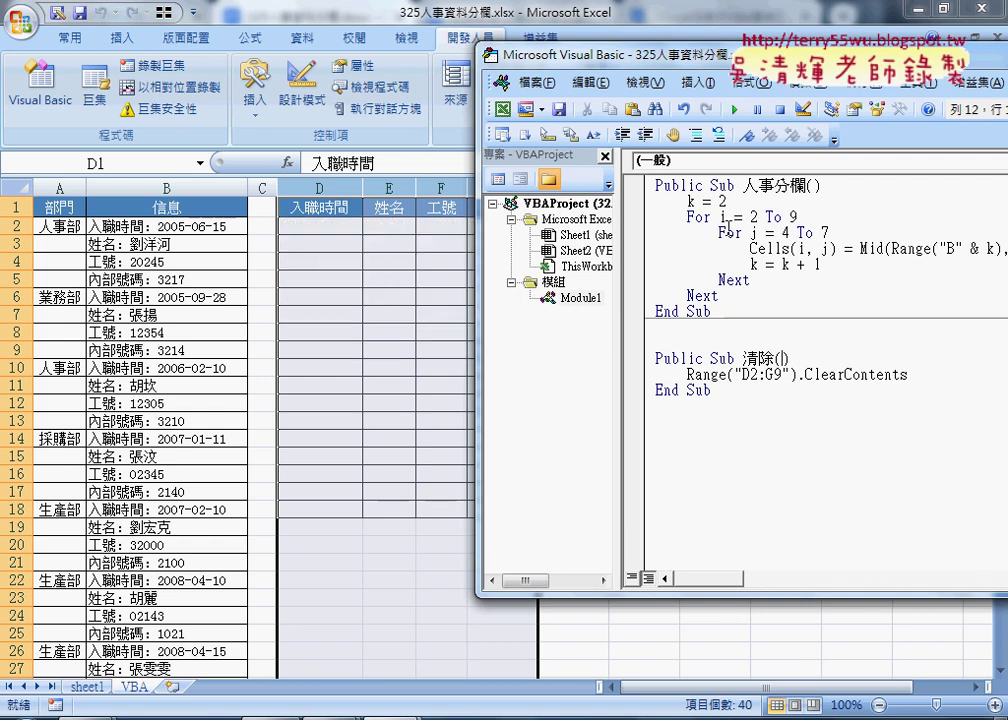
click(729, 228)
click(733, 110)
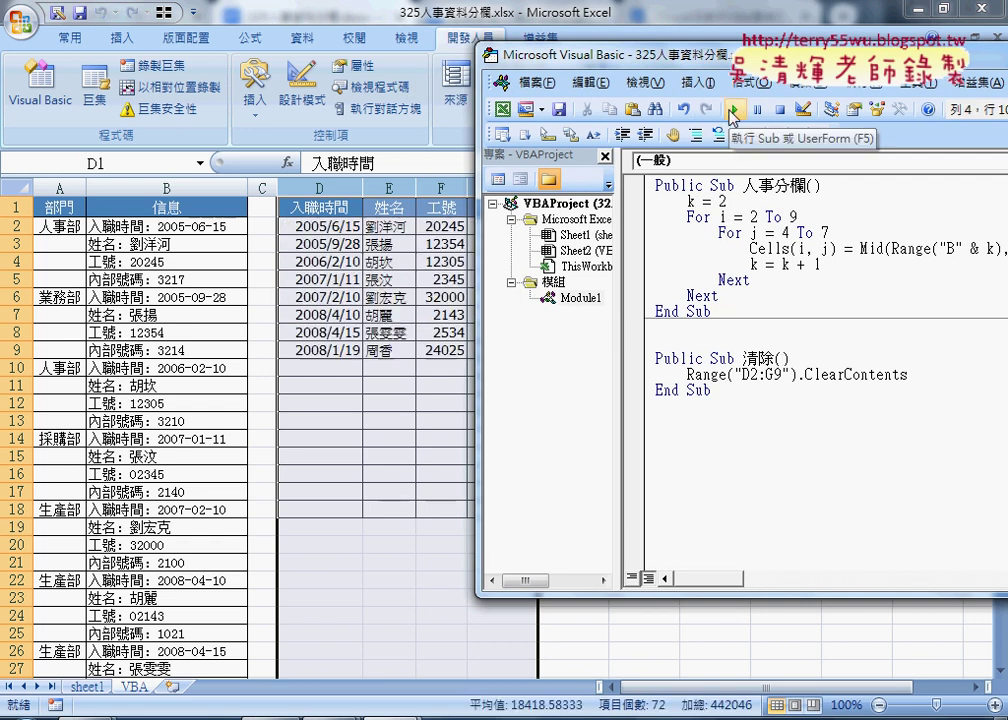
Highlight the row loop, column loop and cell assignment lines in the macro code
drag(510, 57, 634, 57)
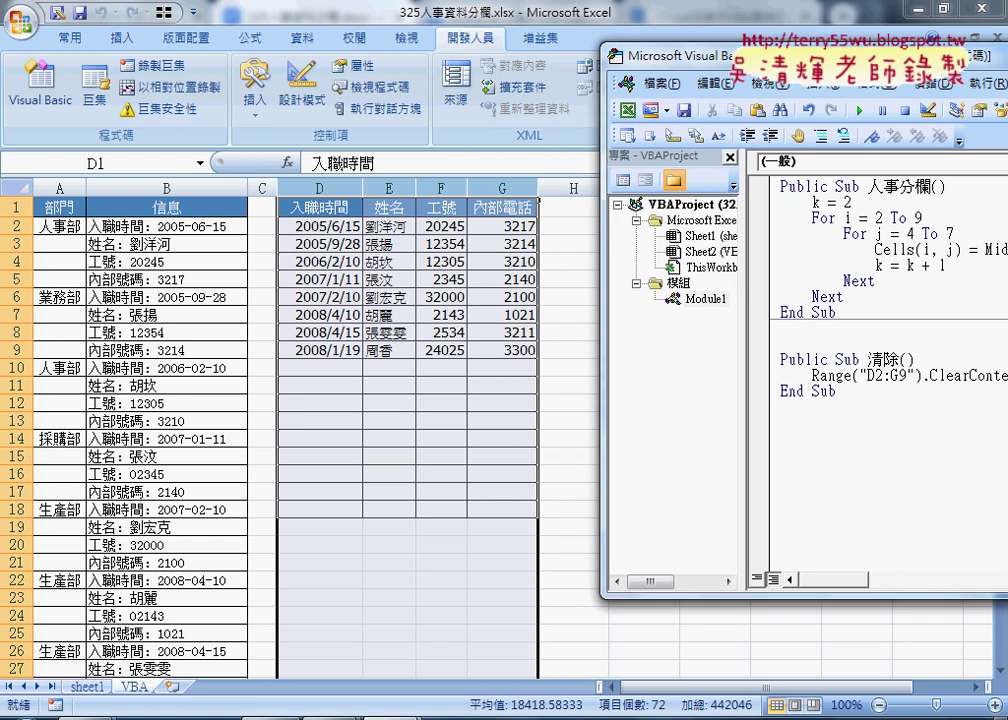
drag(811, 218, 930, 218)
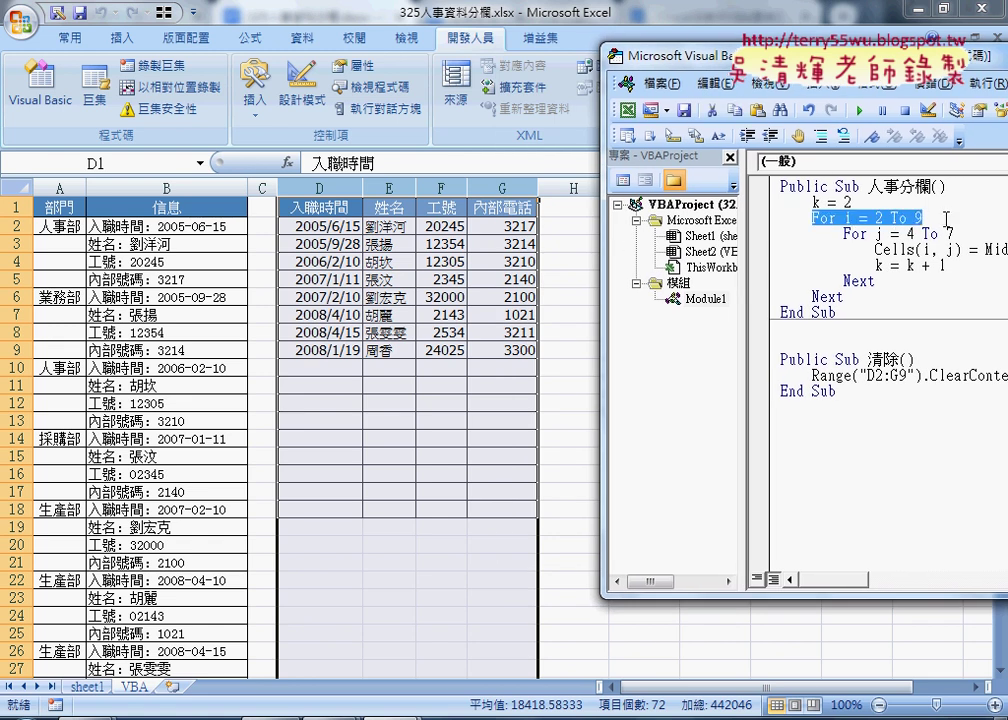
drag(843, 233, 969, 229)
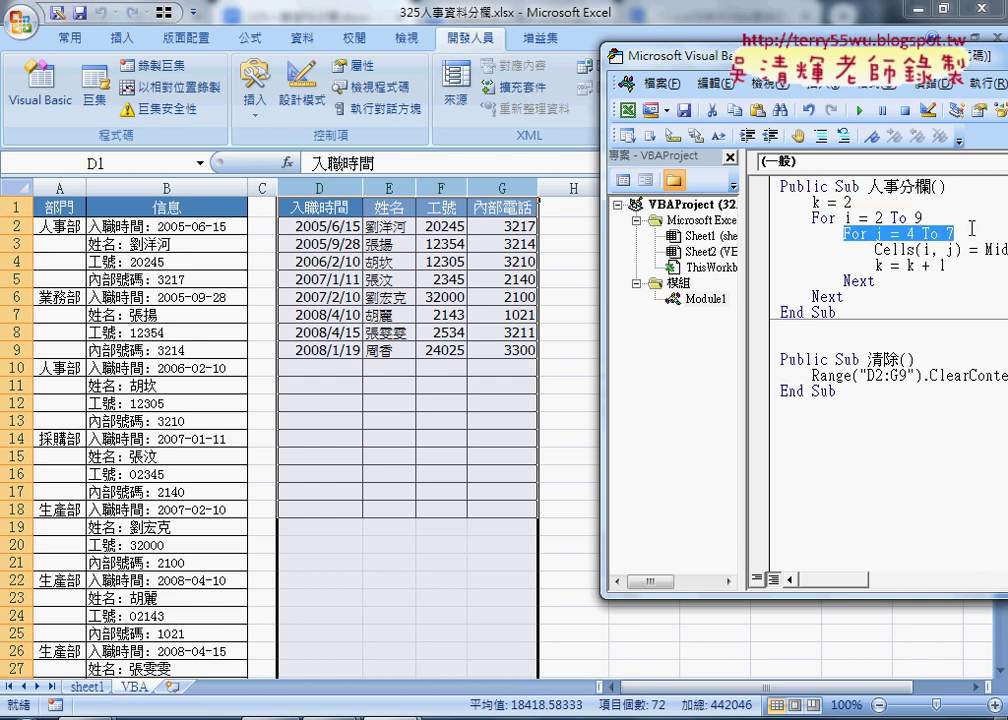
mouse_move(907, 249)
mouse_down()
mouse_move(962, 249)
mouse_move(876, 266)
mouse_up()
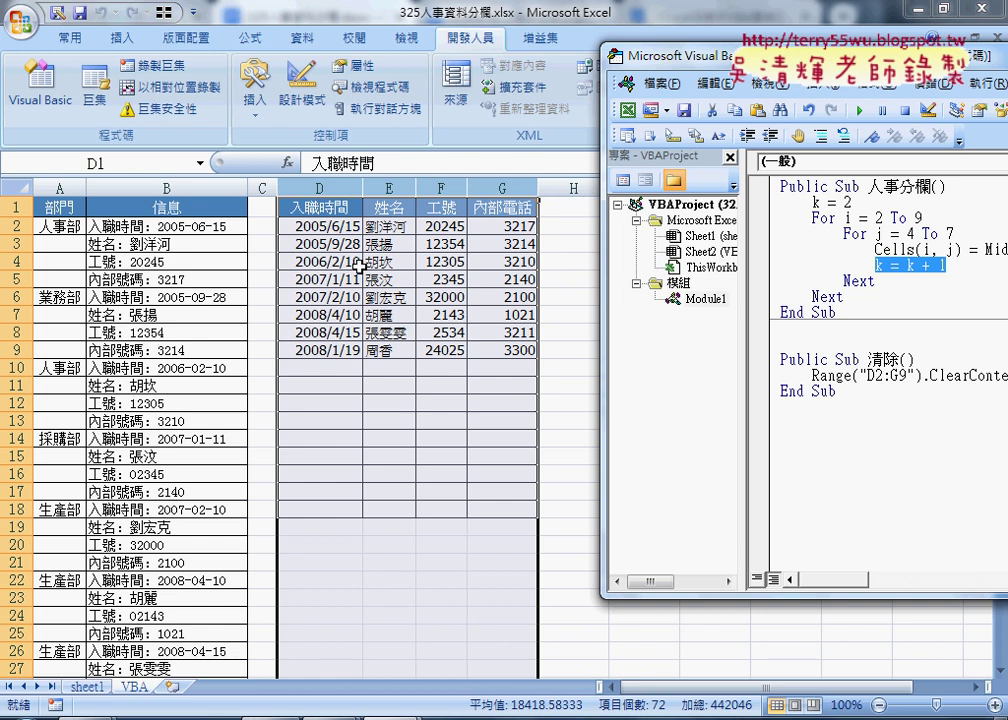
Rerun 清除 and the split macro to empty and refill the table, then return to the worksheet
click(678, 295)
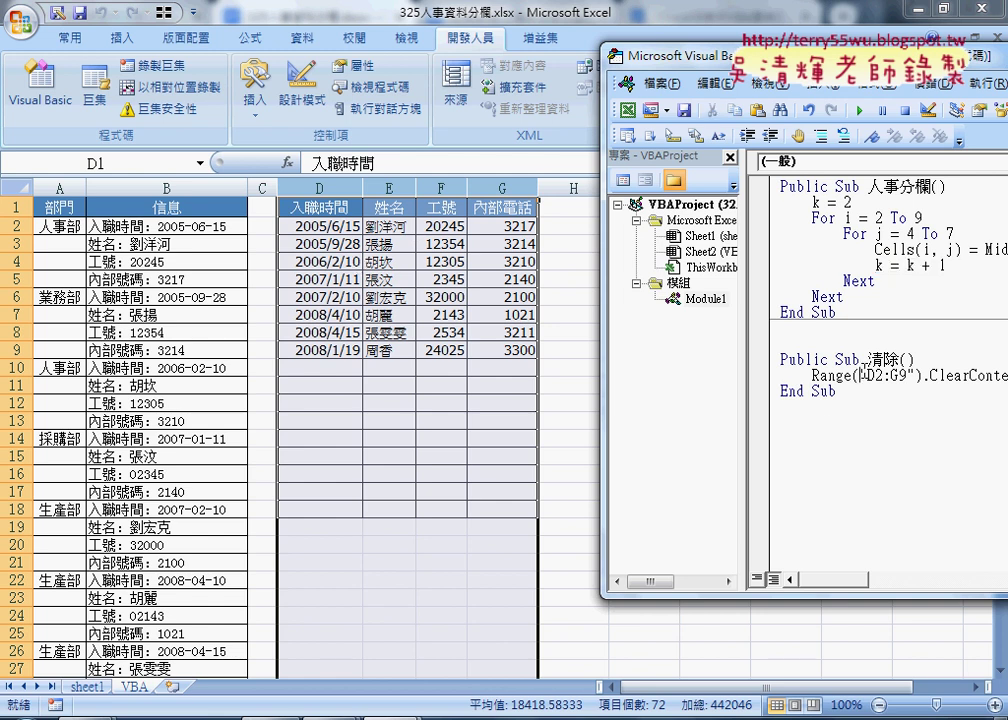
click(858, 111)
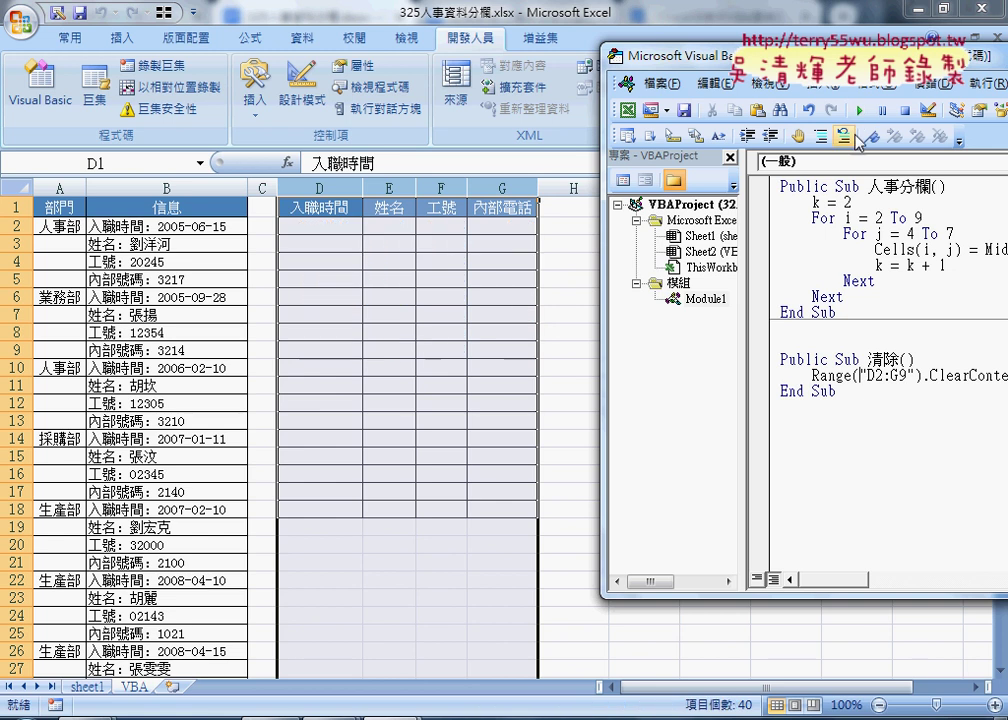
click(858, 111)
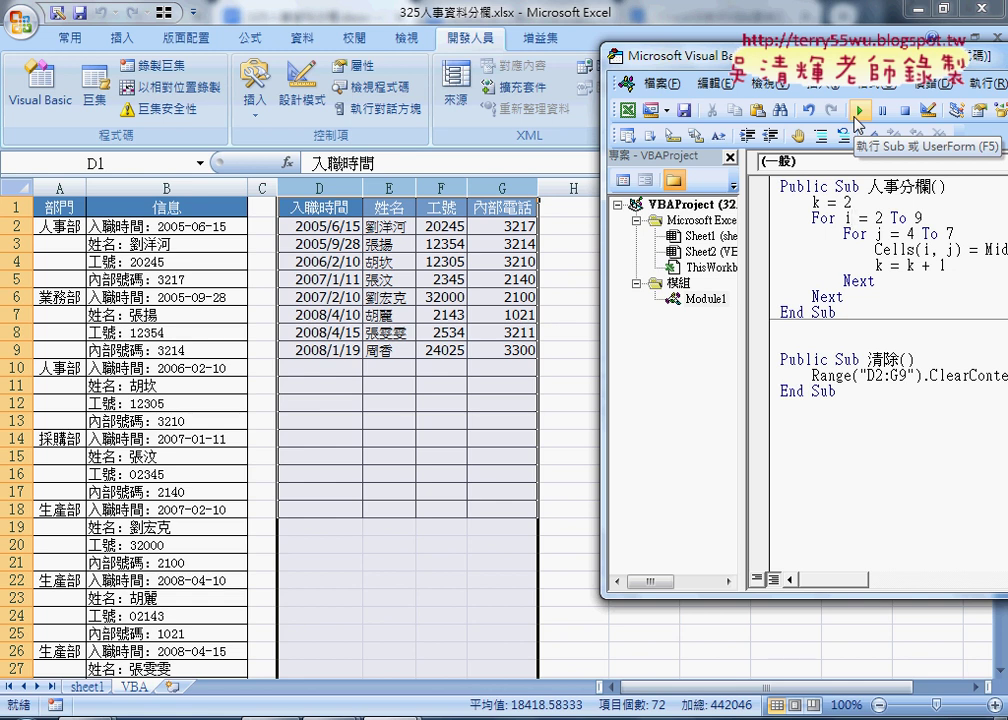
click(585, 350)
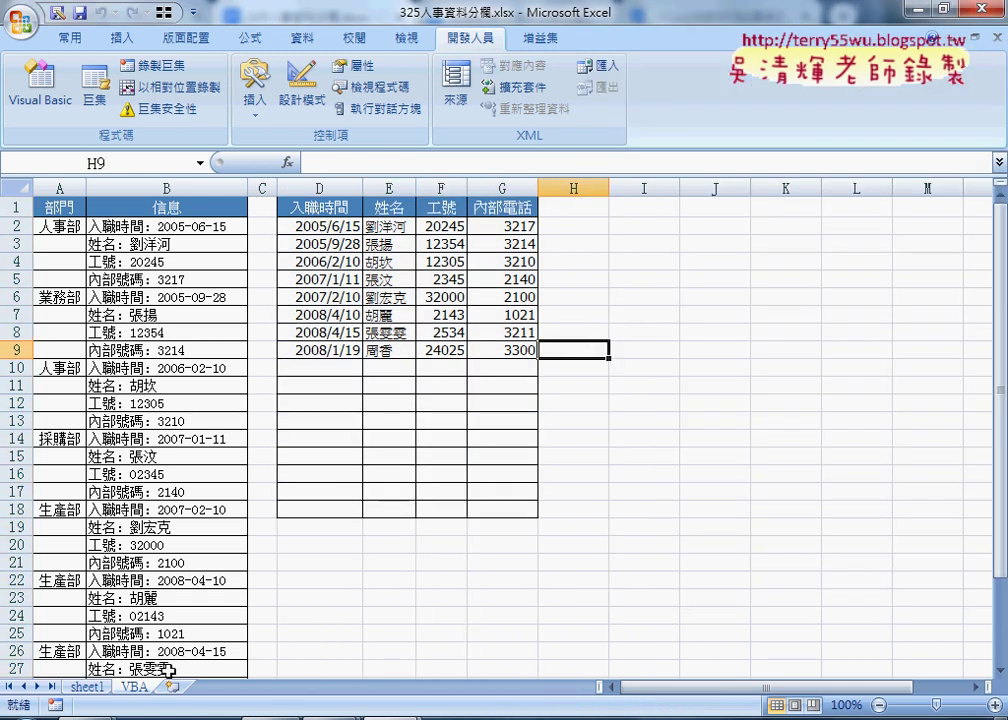
Undo back to the MID formula results and inspect D2's formula
key(ctrl+z)
click(326, 224)
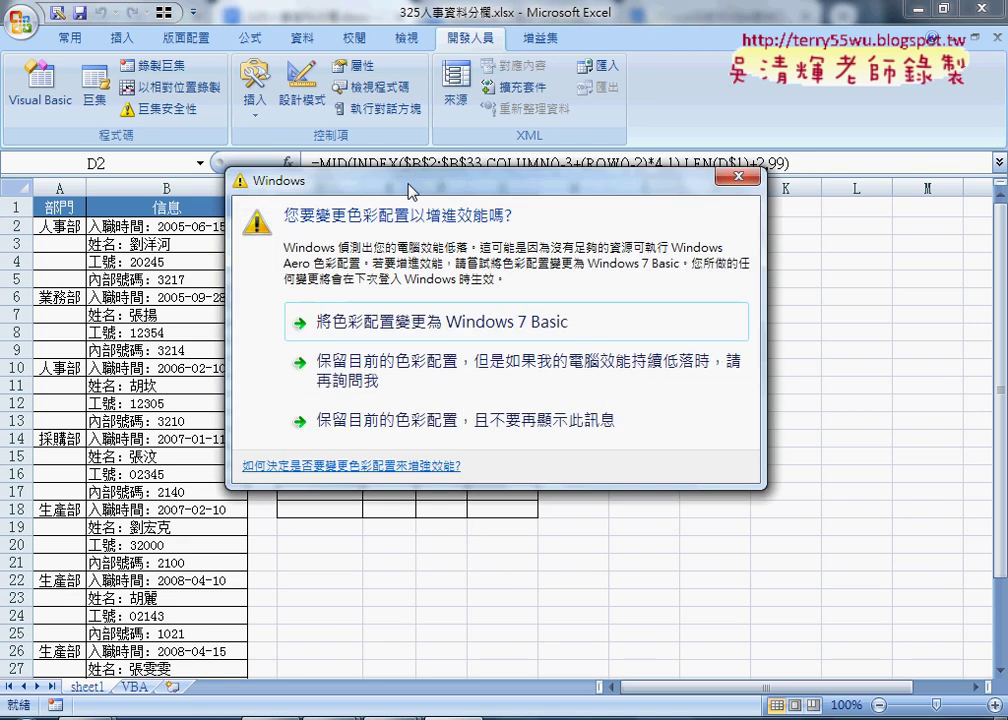
Keep the current colour scheme, then overwrite D2:G9's formulas with values via Ctrl+Q
click(371, 418)
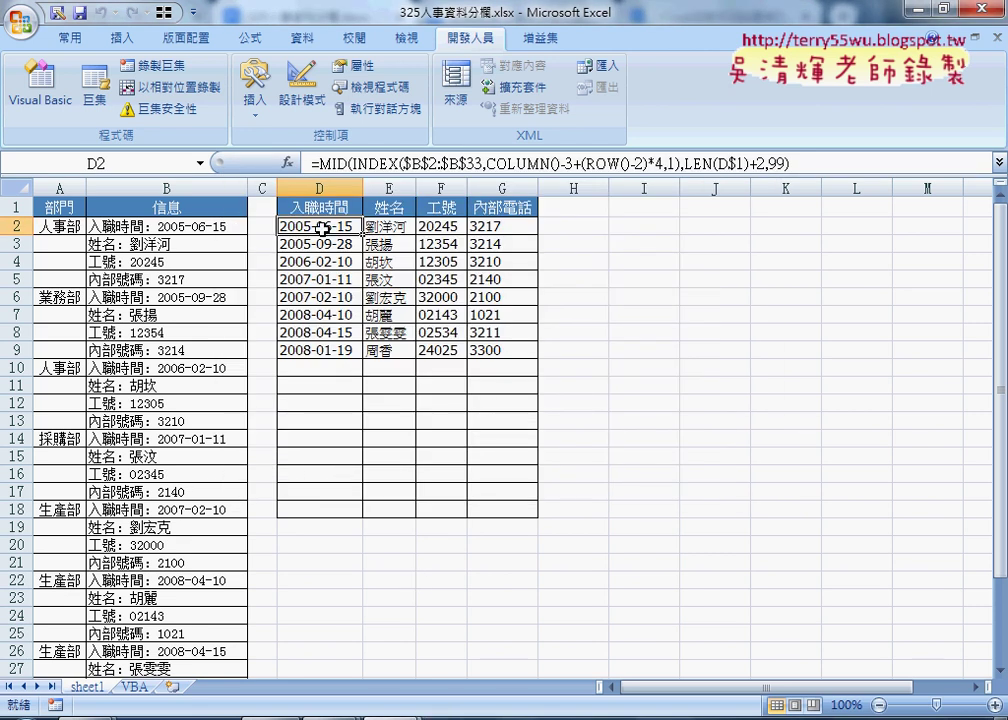
drag(320, 228, 498, 358)
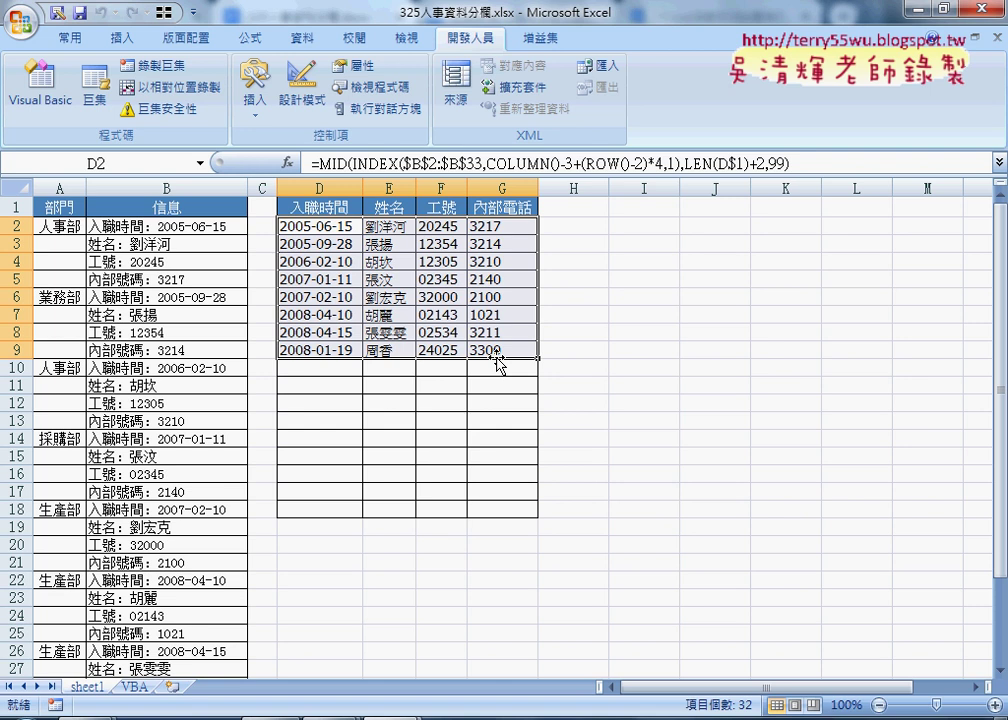
key(ctrl+q)
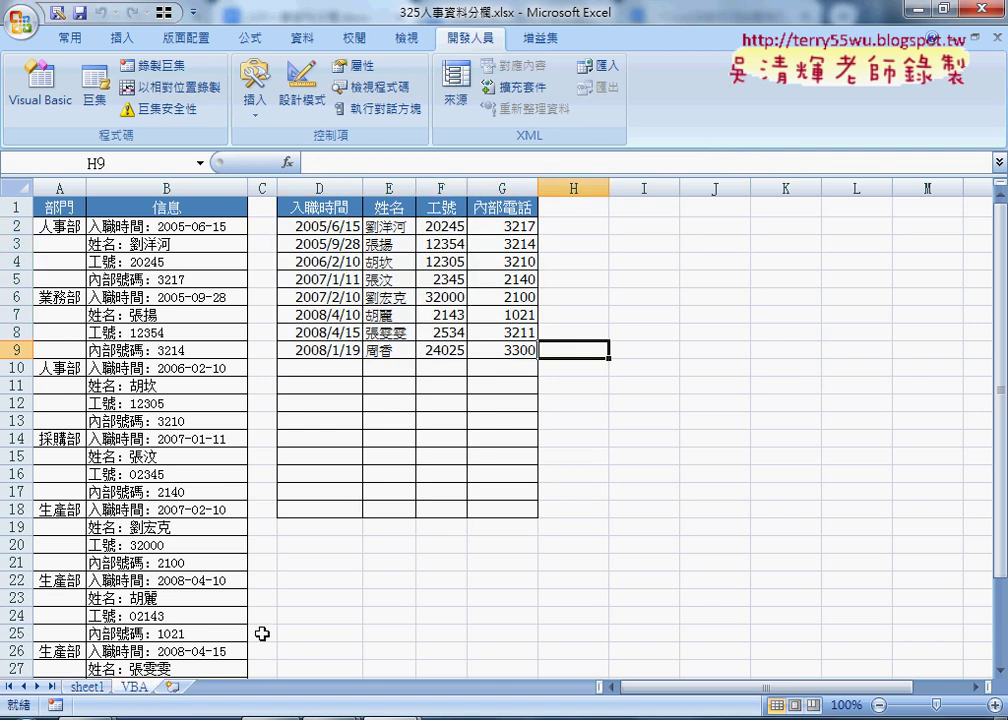
Draw a form button near H2, assign it the 人事分欄 macro and caption it 人事分欄
click(317, 650)
click(257, 112)
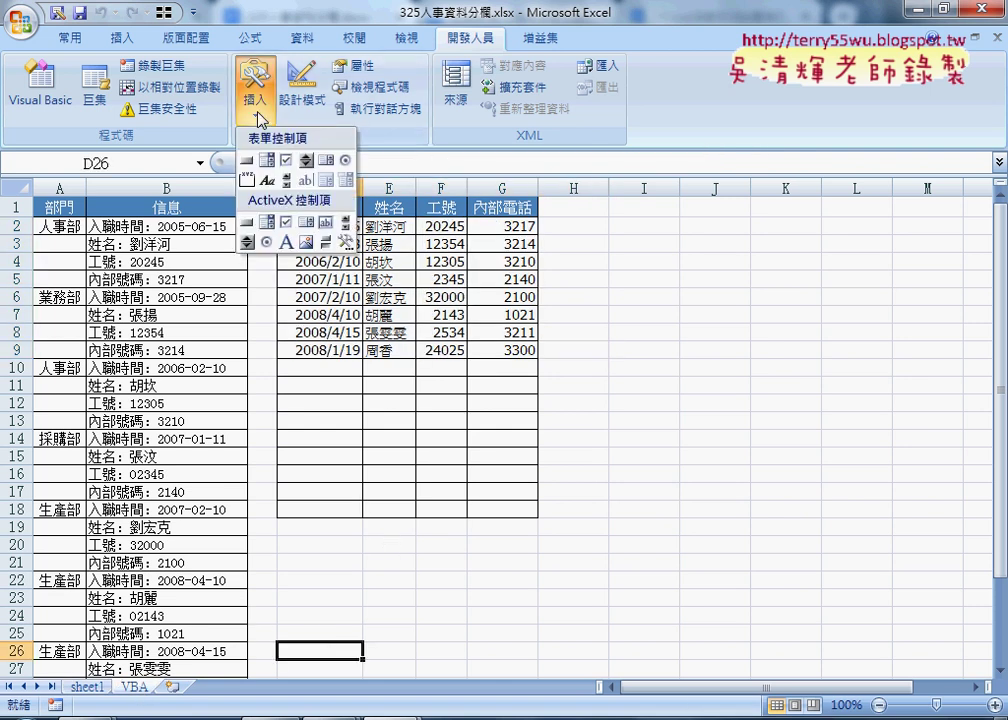
click(246, 160)
drag(578, 210, 692, 238)
click(470, 325)
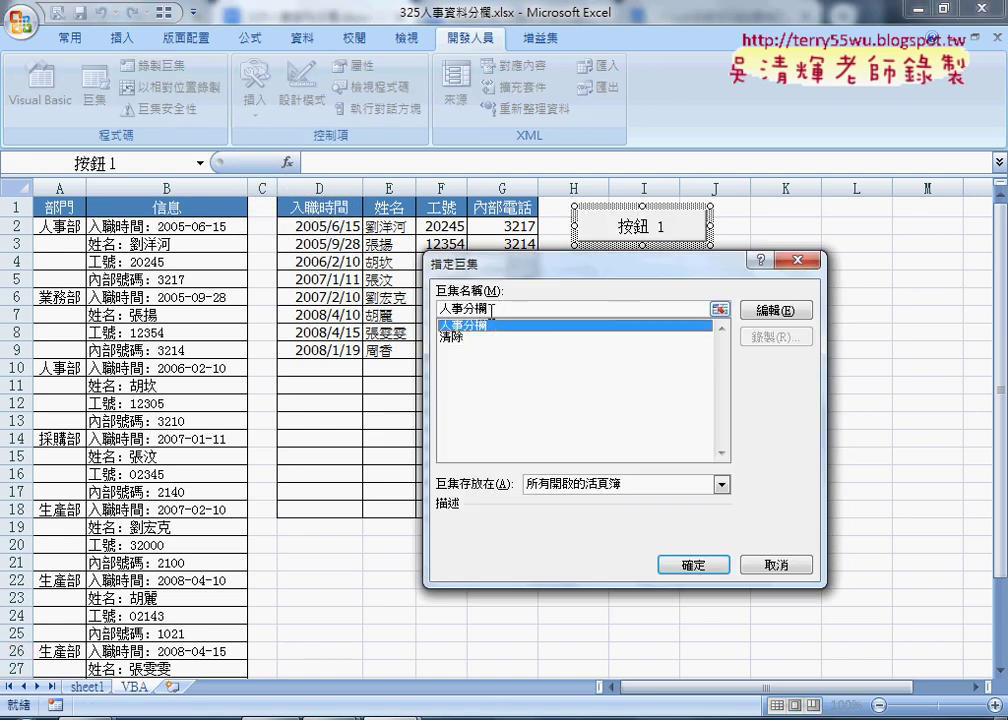
drag(490, 310, 440, 310)
right_click(450, 312)
click(506, 345)
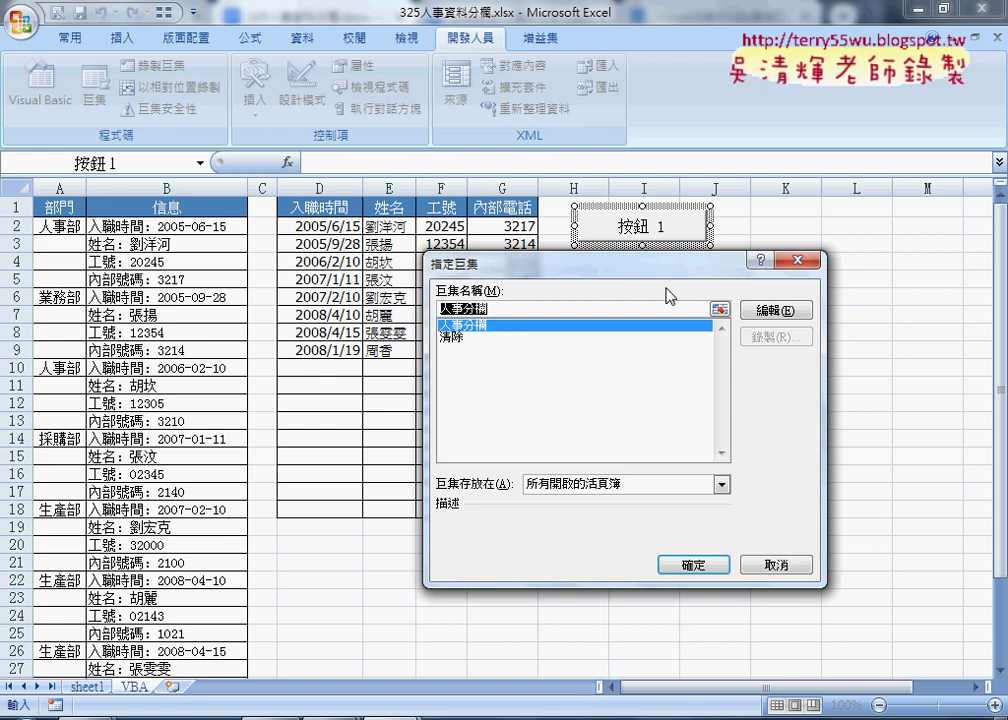
click(693, 565)
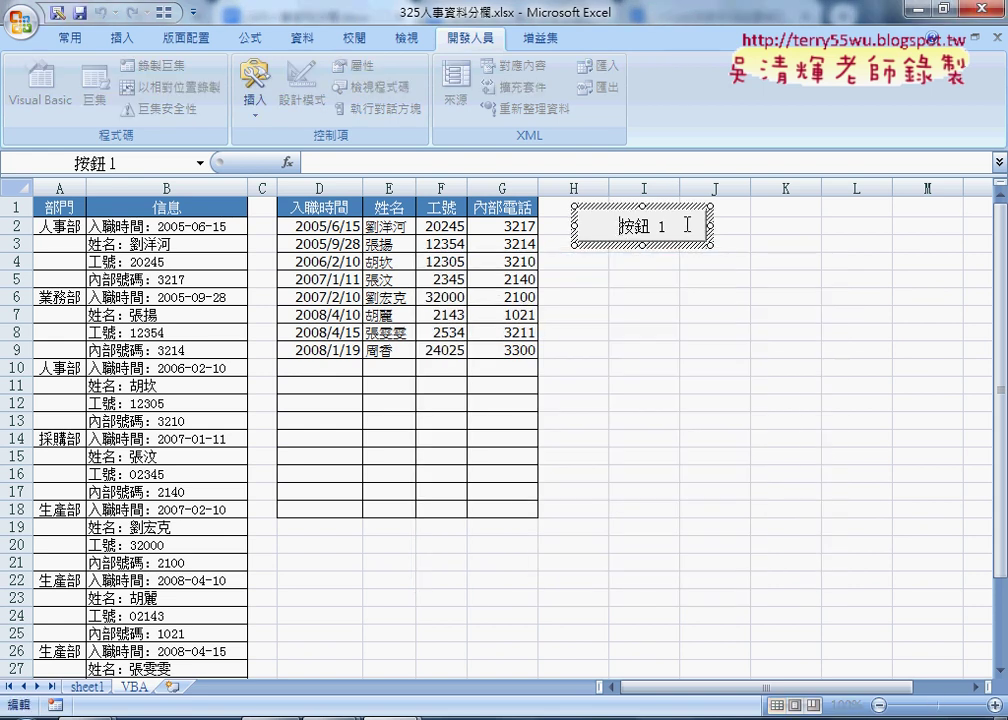
key(Delete)
key(Delete)
key(Delete)
key(Delete)
key(ctrl+v)
click(672, 281)
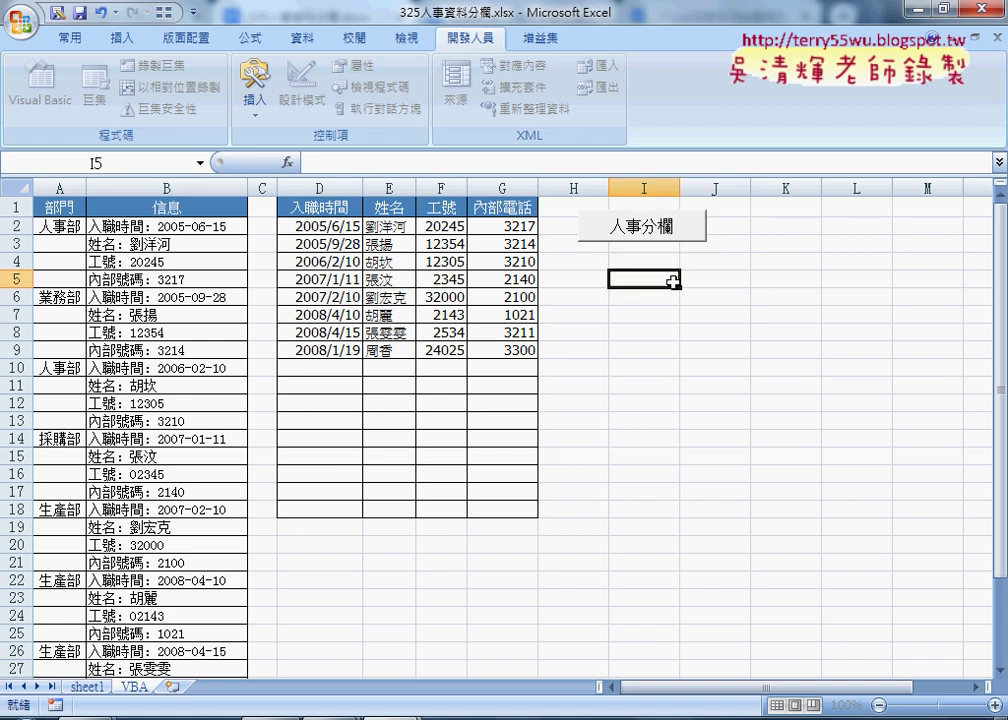
Duplicate the 人事分欄 button just below it near H3
ctrl+click(640, 226)
right_click(592, 232)
key(Escape)
click(588, 249)
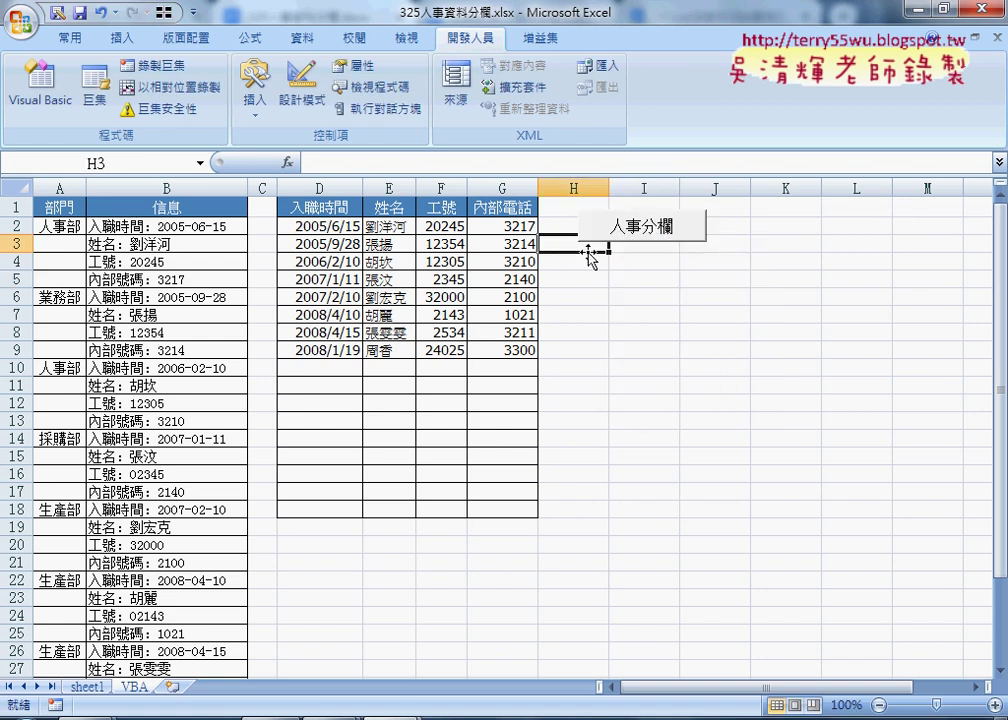
key(ctrl+v)
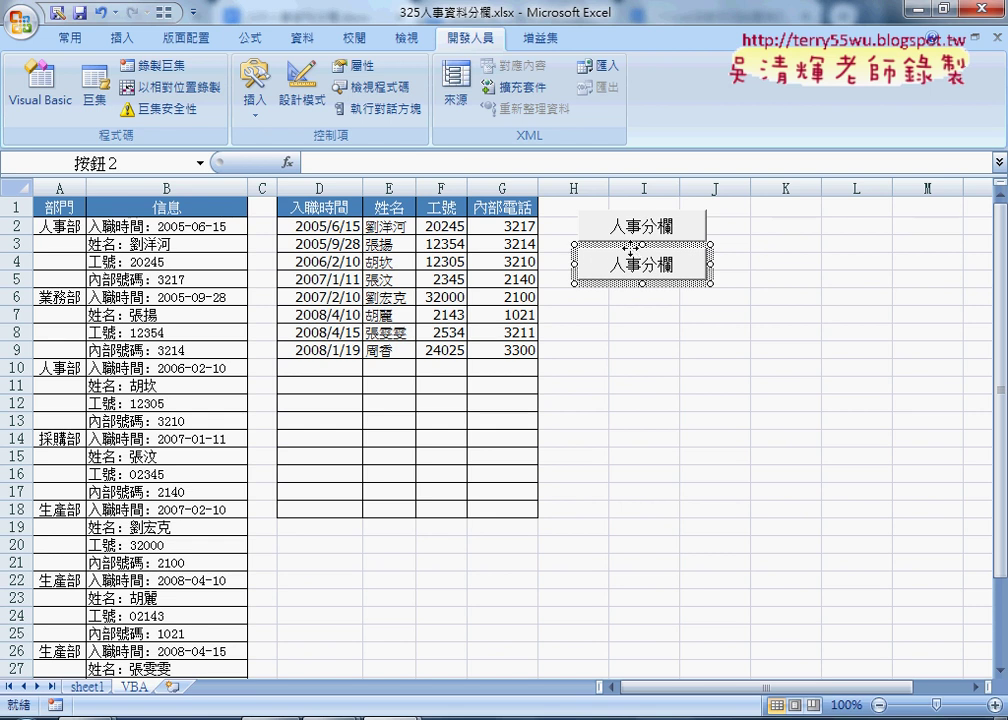
Assign 清除 to the second button, caption it 清除, and test both buttons
right_click(634, 254)
click(700, 409)
click(530, 313)
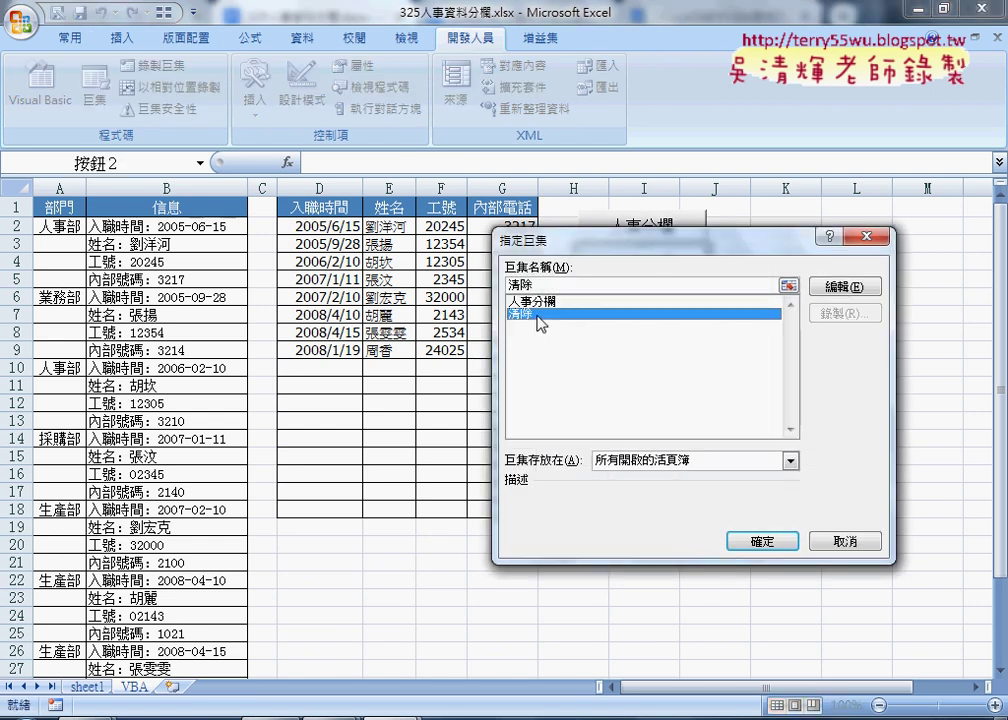
drag(548, 285, 508, 285)
right_click(518, 286)
click(555, 316)
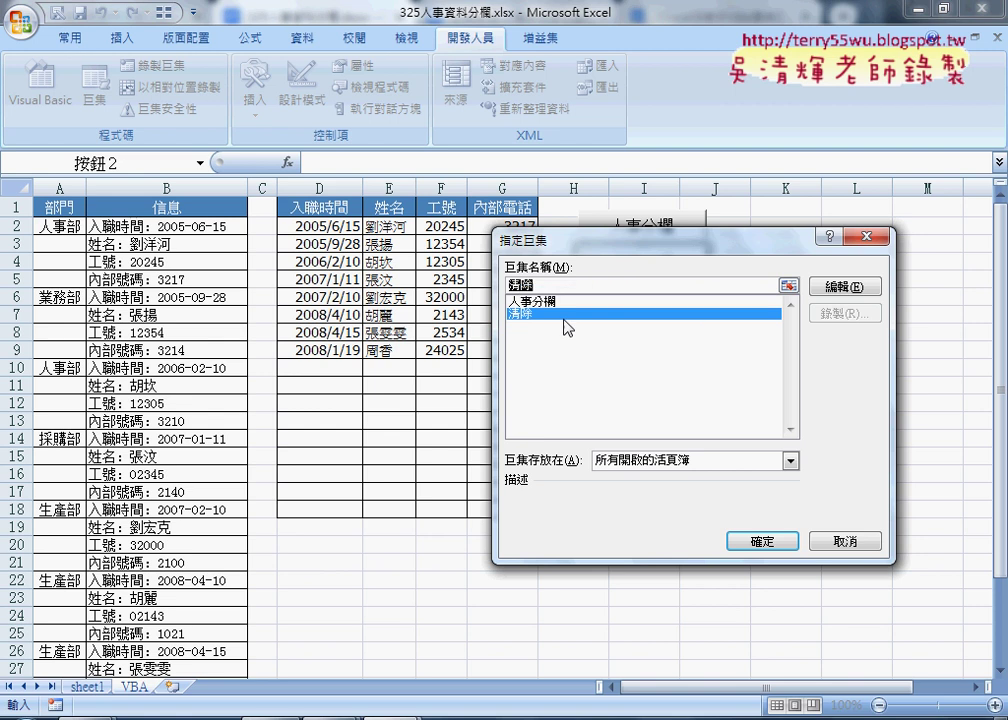
click(762, 540)
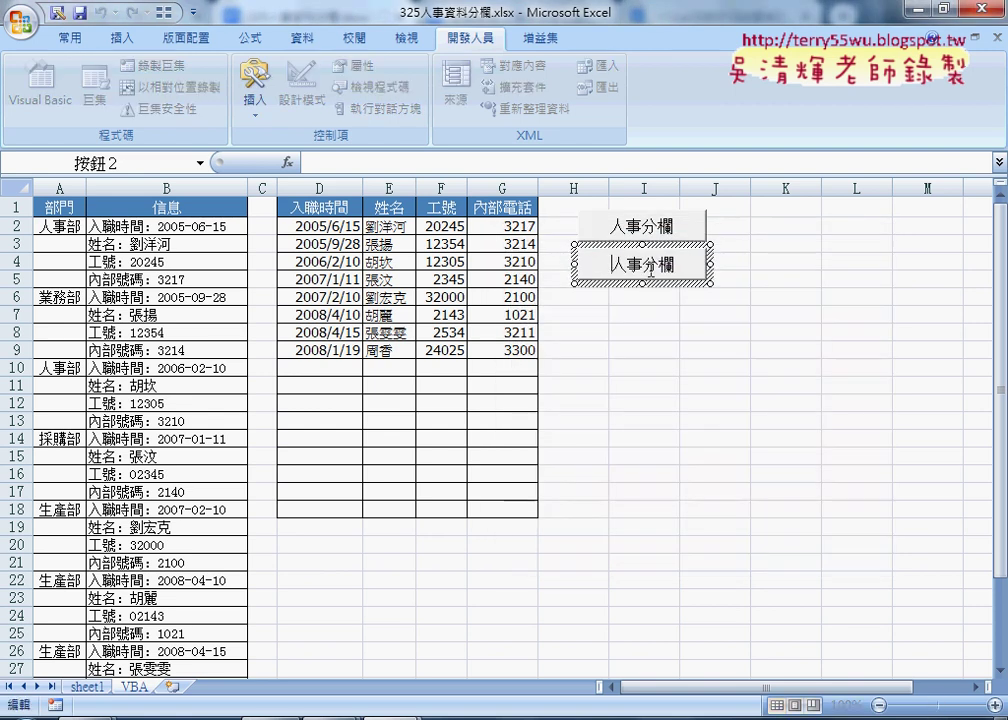
key(Delete)
key(Delete)
key(Delete)
key(Delete)
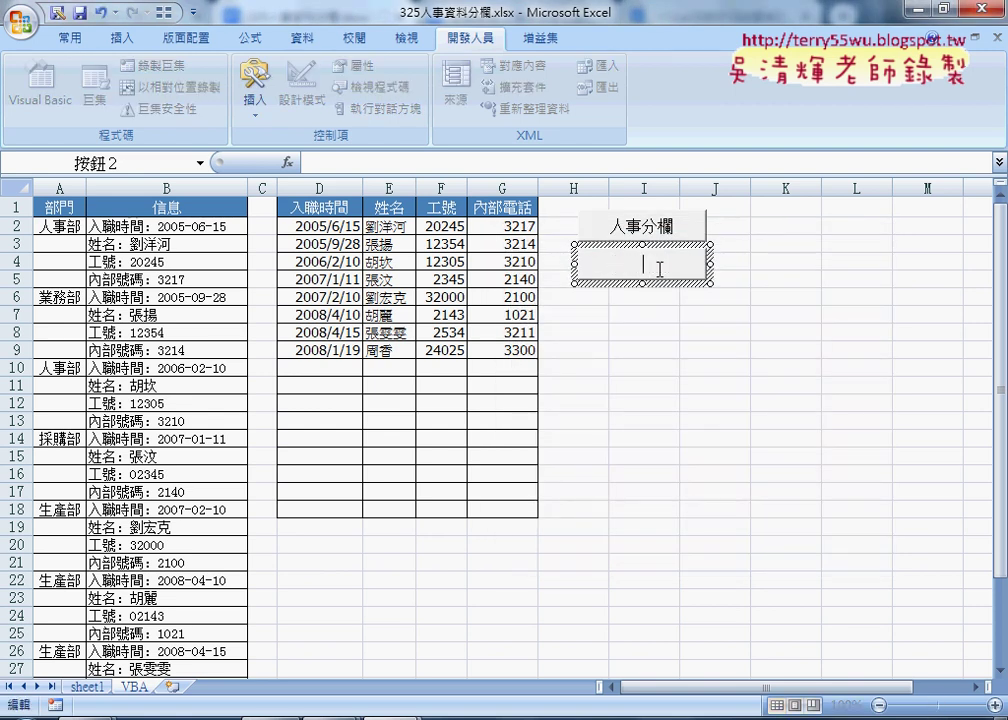
key(ctrl+v)
click(658, 364)
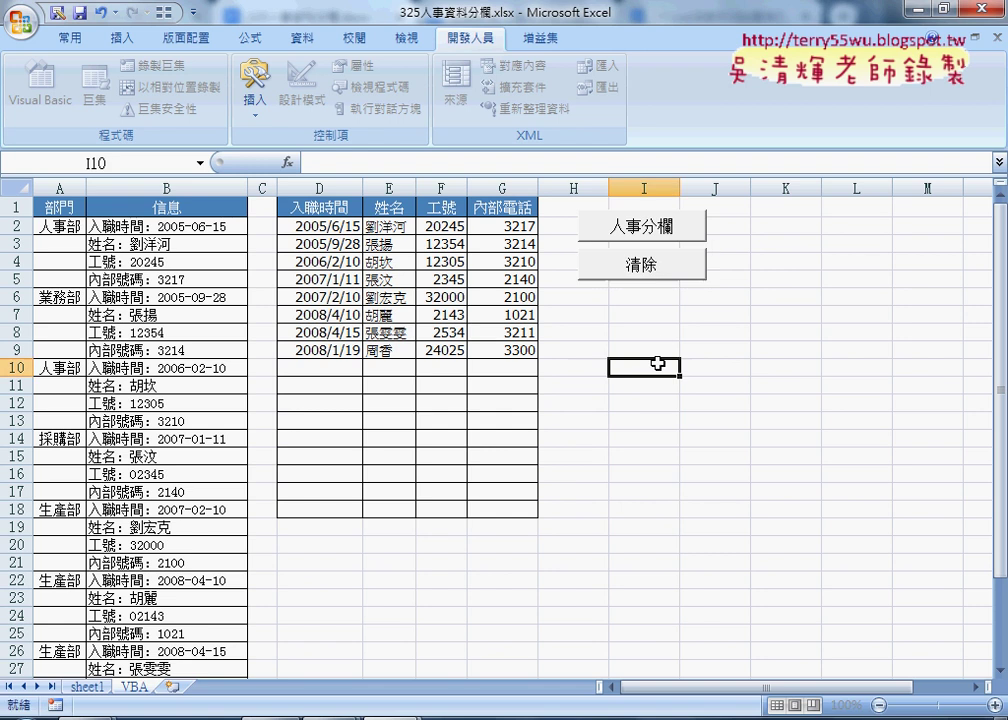
click(648, 266)
click(646, 238)
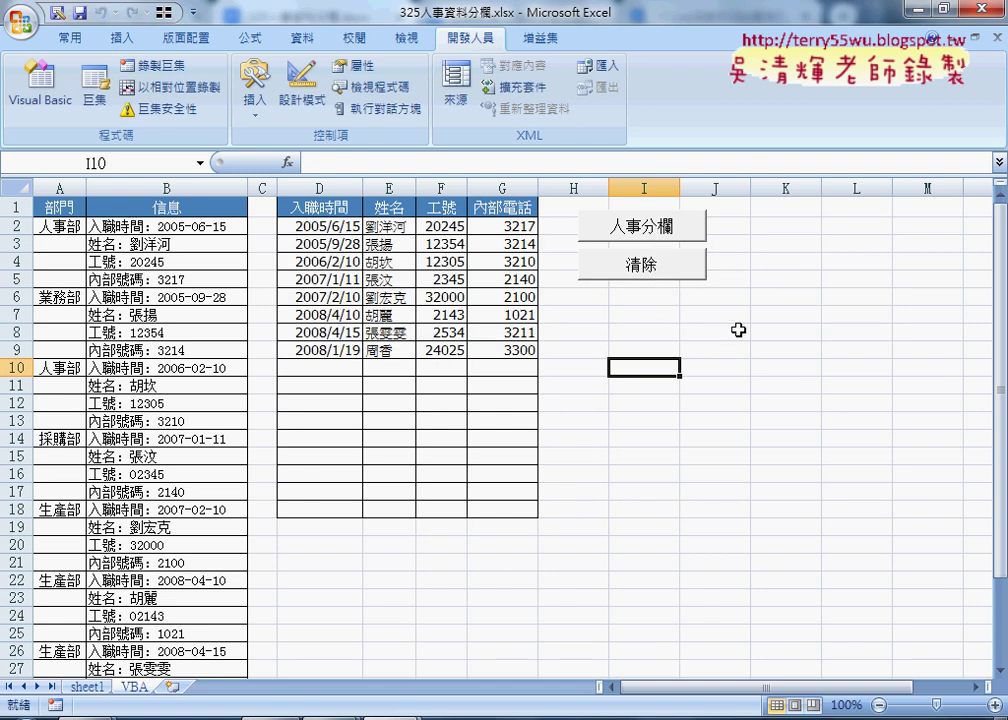